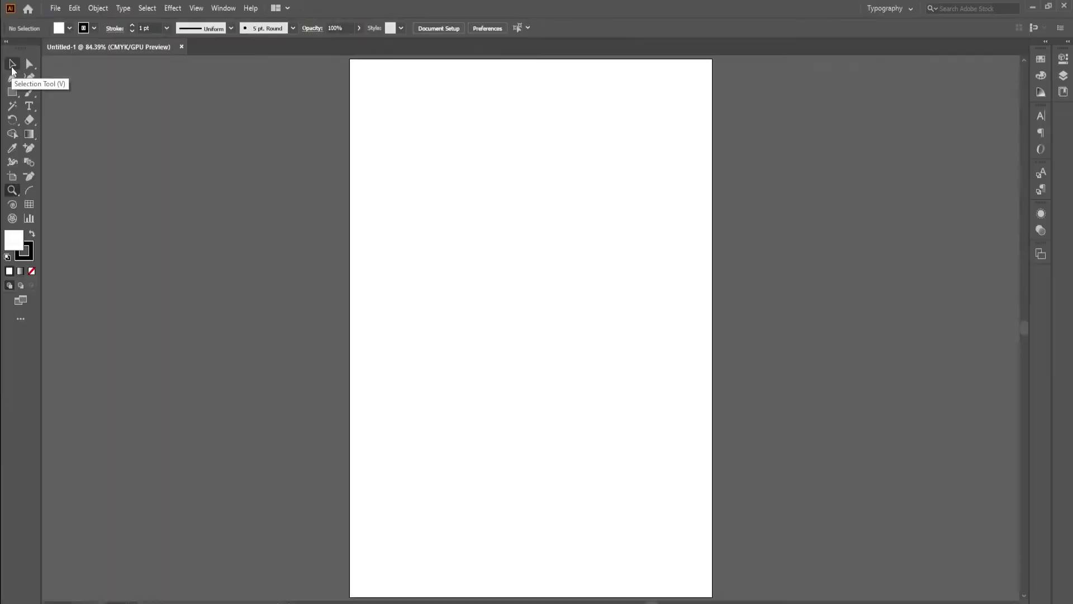
Choose the Rectangle Tool from the toolbar's shape tools flyout.
{"action": "left_click", "coordinate": [12, 66]}
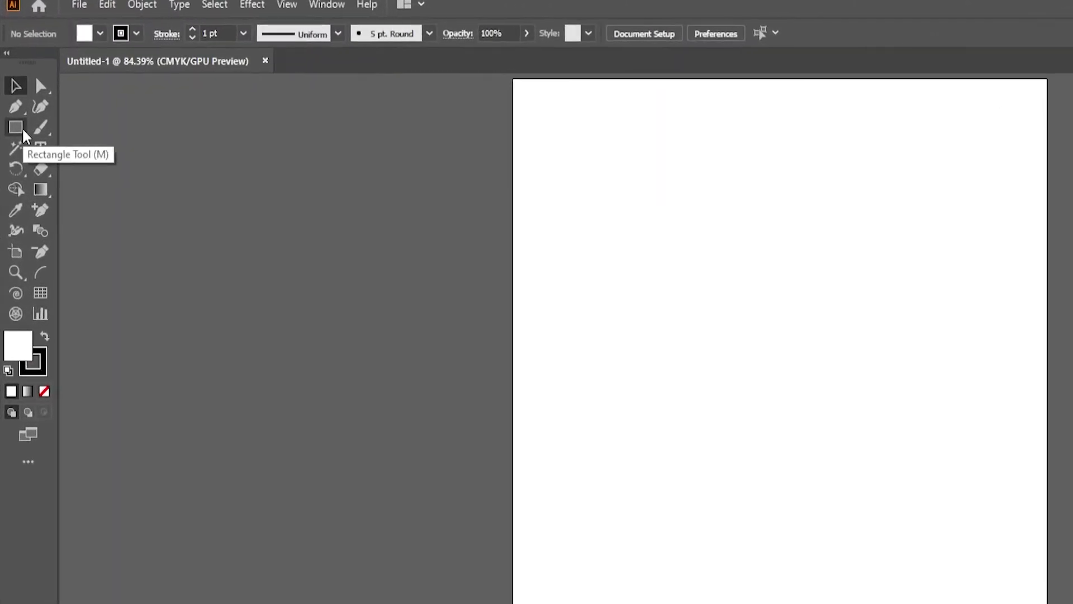
{"action": "left_click", "coordinate": [24, 134]}
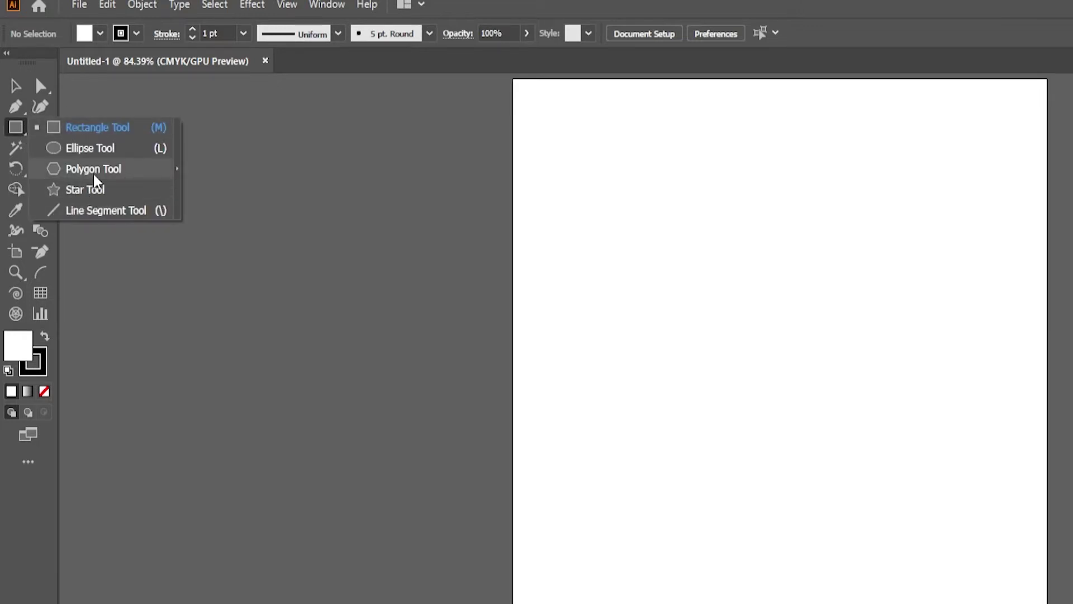
{"action": "left_click", "coordinate": [15, 86]}
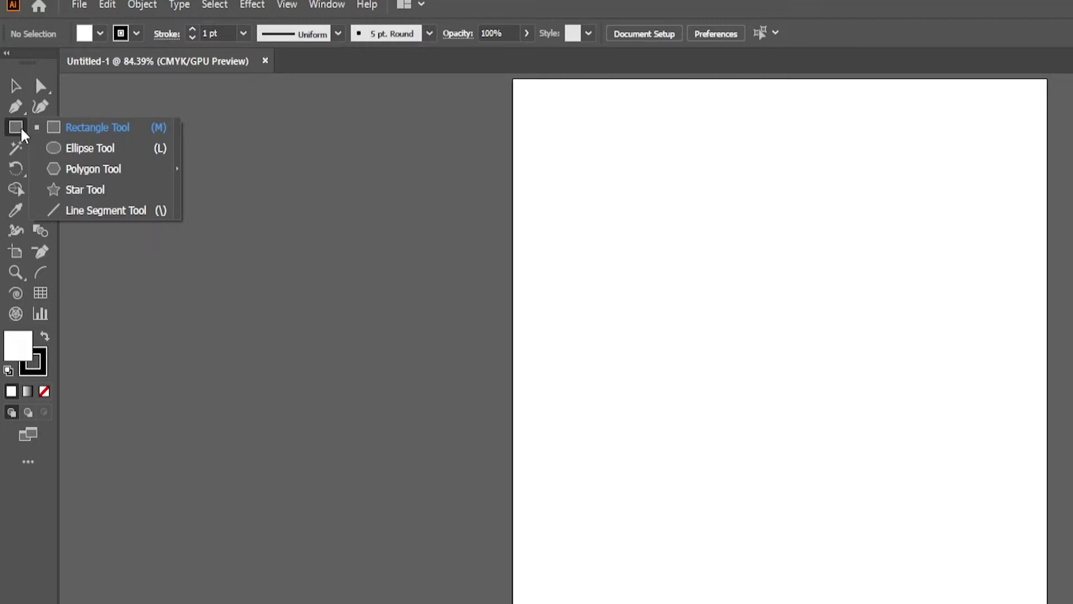
{"action": "mouse_move", "coordinate": [23, 132]}
{"action": "left_mouse_down"}
{"action": "mouse_move", "coordinate": [66, 133]}
{"action": "mouse_move", "coordinate": [81, 161]}
{"action": "left_mouse_up"}
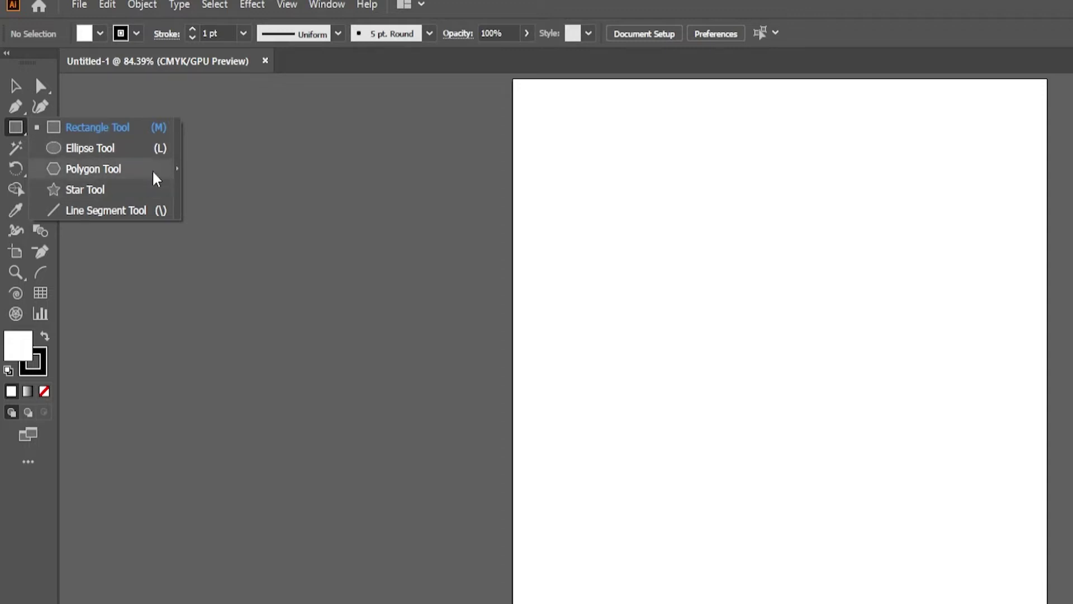
{"action": "left_click", "coordinate": [92, 130]}
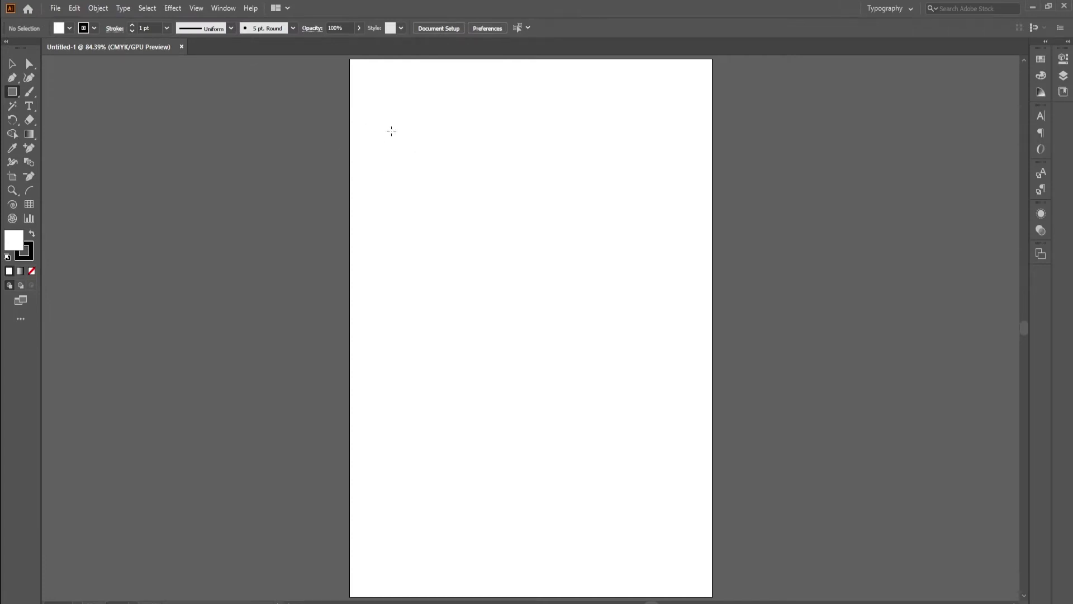
Draw a rectangle, resize it into a near-square box, and move it to the artboard's top-left.
{"action": "mouse_move", "coordinate": [388, 119]}
{"action": "left_mouse_down"}
{"action": "mouse_move", "coordinate": [457, 184]}
{"action": "mouse_move", "coordinate": [577, 178]}
{"action": "left_mouse_up"}
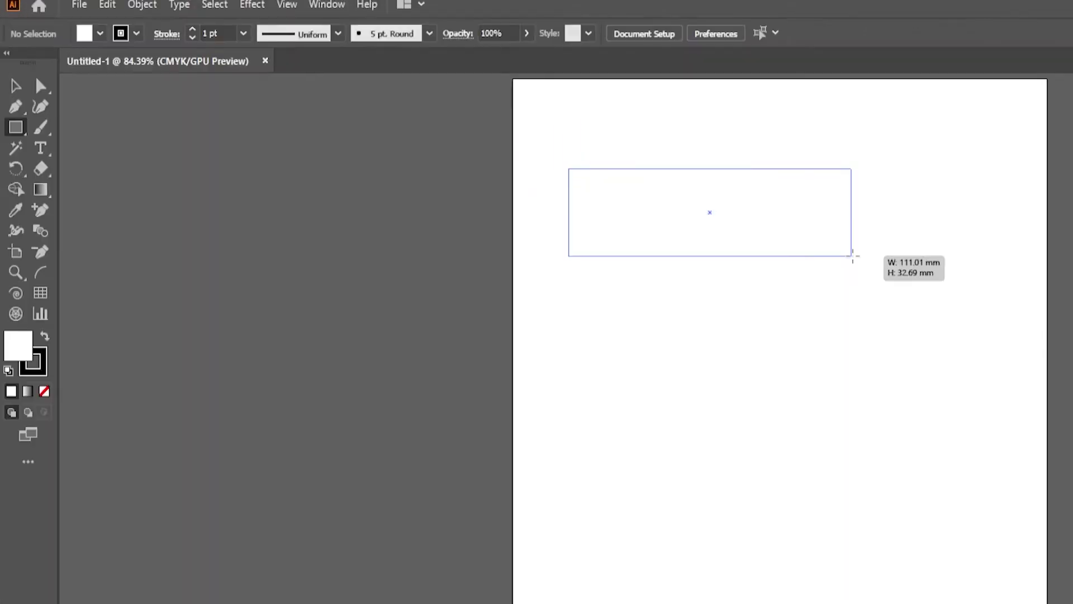
{"action": "left_click_drag", "start_coordinate": [853, 256], "coordinate": [854, 256]}
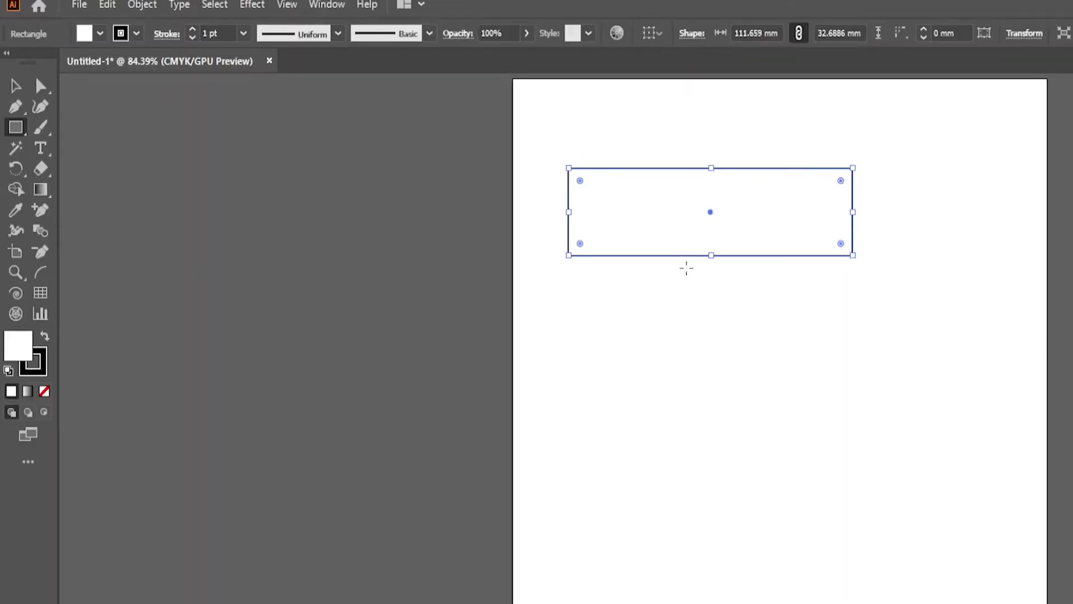
{"action": "left_click", "coordinate": [15, 86]}
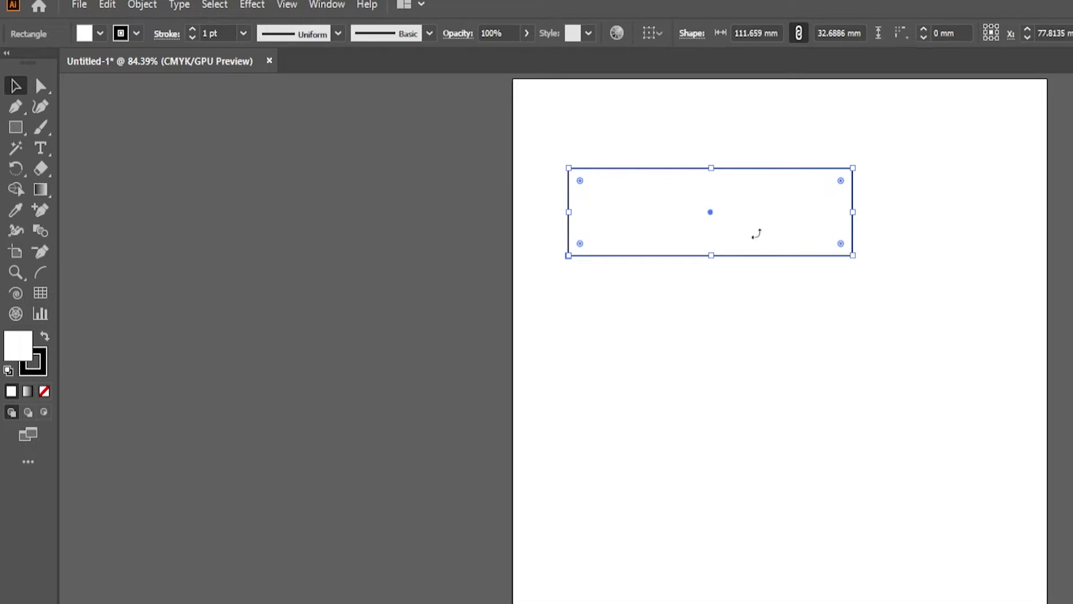
{"action": "mouse_move", "coordinate": [680, 194]}
{"action": "left_mouse_down"}
{"action": "mouse_move", "coordinate": [652, 307]}
{"action": "mouse_move", "coordinate": [690, 173]}
{"action": "mouse_move", "coordinate": [719, 419]}
{"action": "mouse_move", "coordinate": [789, 412]}
{"action": "mouse_move", "coordinate": [719, 211]}
{"action": "left_mouse_up"}
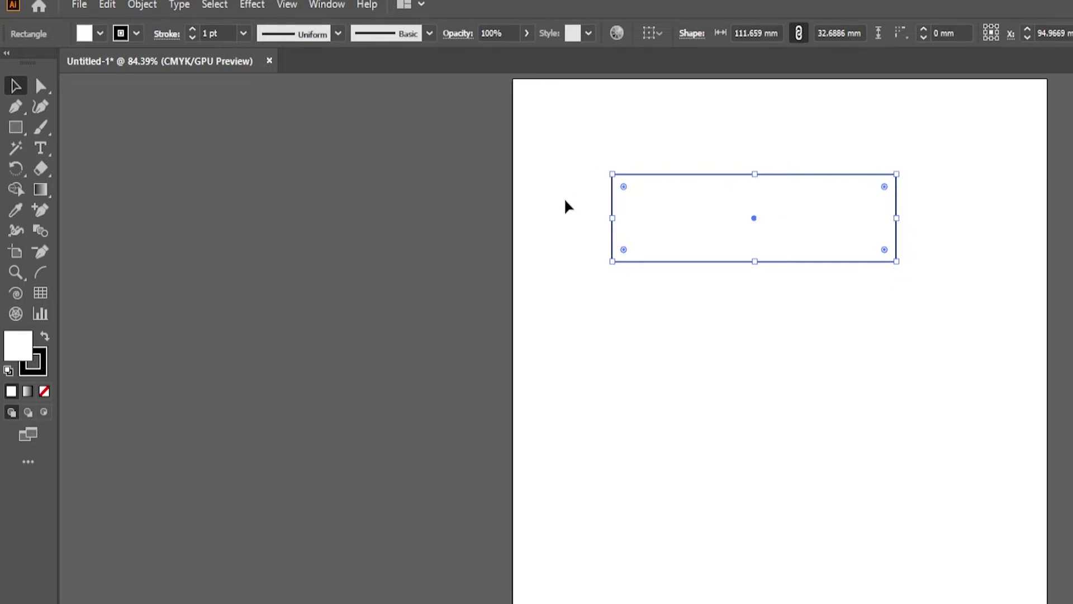
{"action": "mouse_move", "coordinate": [897, 263]}
{"action": "left_mouse_down"}
{"action": "mouse_move", "coordinate": [833, 434]}
{"action": "mouse_move", "coordinate": [703, 431]}
{"action": "mouse_move", "coordinate": [827, 447]}
{"action": "mouse_move", "coordinate": [934, 412]}
{"action": "mouse_move", "coordinate": [950, 349]}
{"action": "mouse_move", "coordinate": [920, 472]}
{"action": "mouse_move", "coordinate": [857, 420]}
{"action": "mouse_move", "coordinate": [887, 438]}
{"action": "left_mouse_up"}
{"action": "mouse_move", "coordinate": [546, 288]}
{"action": "left_mouse_down"}
{"action": "mouse_move", "coordinate": [518, 168]}
{"action": "mouse_move", "coordinate": [485, 205]}
{"action": "left_mouse_up"}
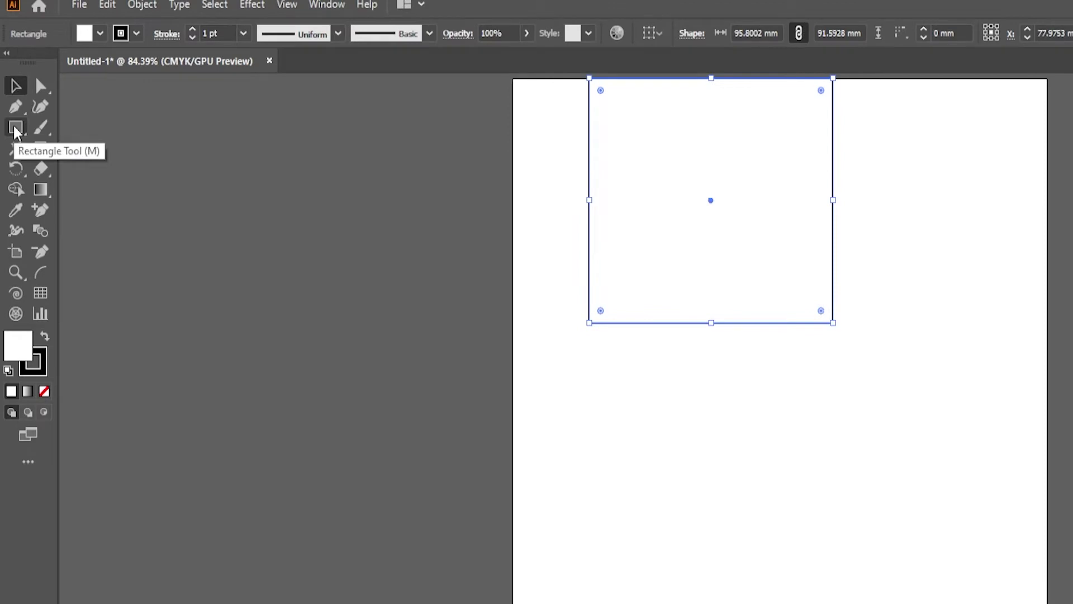
Draw a second, larger square of about 119 mm below the first box.
{"action": "left_click", "coordinate": [15, 131]}
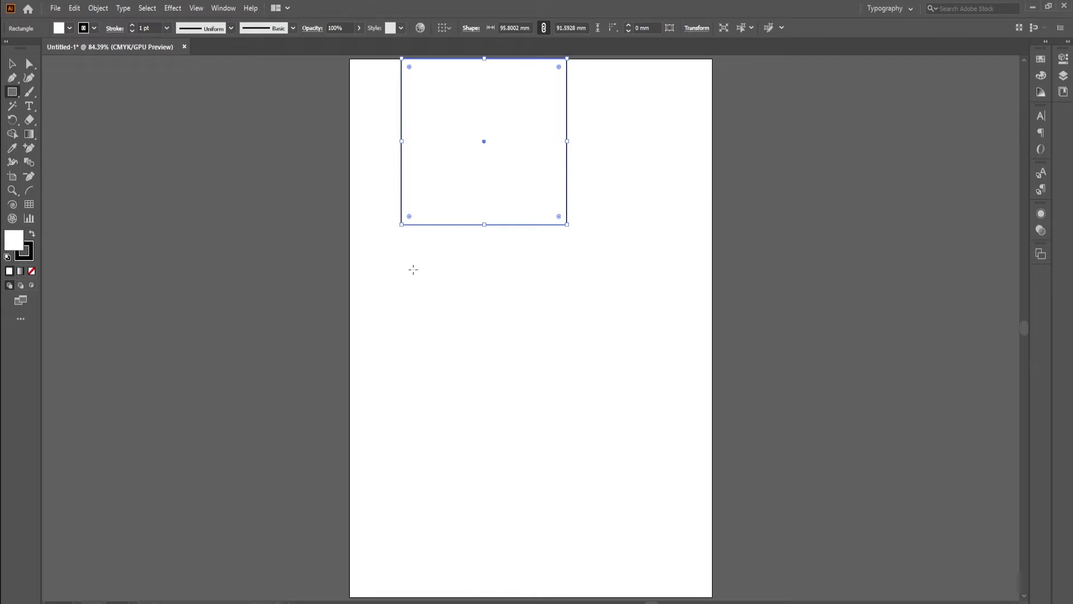
{"action": "mouse_move", "coordinate": [413, 269]}
{"action": "left_mouse_down"}
{"action": "mouse_move", "coordinate": [655, 481]}
{"action": "mouse_move", "coordinate": [699, 564]}
{"action": "mouse_move", "coordinate": [542, 401]}
{"action": "mouse_move", "coordinate": [619, 480]}
{"action": "mouse_move", "coordinate": [592, 499]}
{"action": "mouse_move", "coordinate": [460, 507]}
{"action": "mouse_move", "coordinate": [566, 448]}
{"action": "mouse_move", "coordinate": [619, 492]}
{"action": "mouse_move", "coordinate": [587, 439]}
{"action": "mouse_move", "coordinate": [631, 507]}
{"action": "mouse_move", "coordinate": [442, 304]}
{"action": "mouse_move", "coordinate": [597, 523]}
{"action": "mouse_move", "coordinate": [465, 359]}
{"action": "mouse_move", "coordinate": [553, 473]}
{"action": "mouse_move", "coordinate": [492, 360]}
{"action": "mouse_move", "coordinate": [571, 484]}
{"action": "left_mouse_up"}
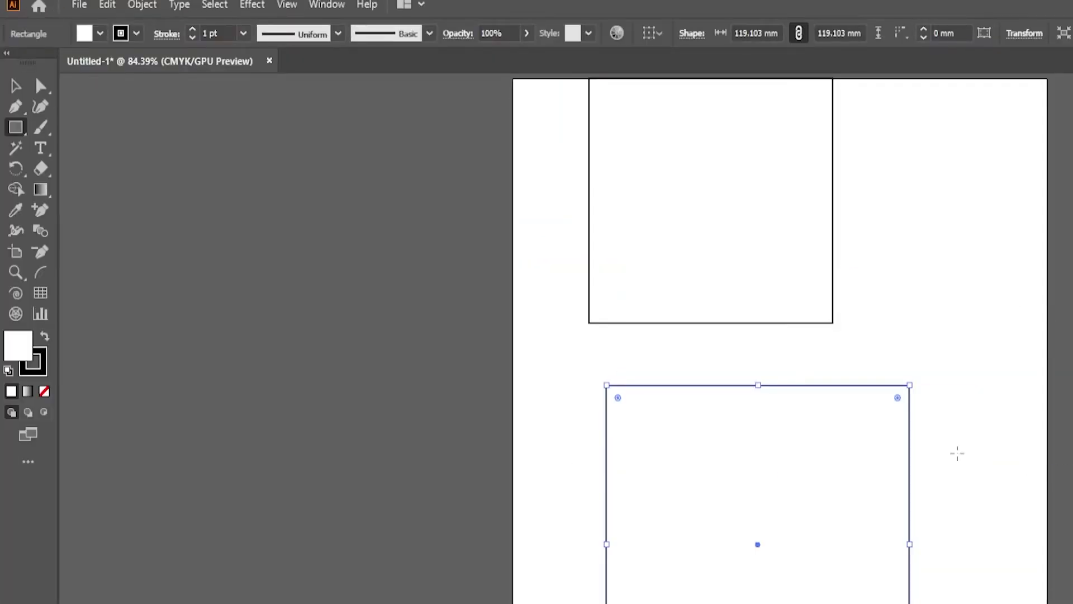
Create a tiny rectangle 5 mm wide through the Rectangle size dialog, right of the top box.
{"action": "left_click", "coordinate": [949, 261]}
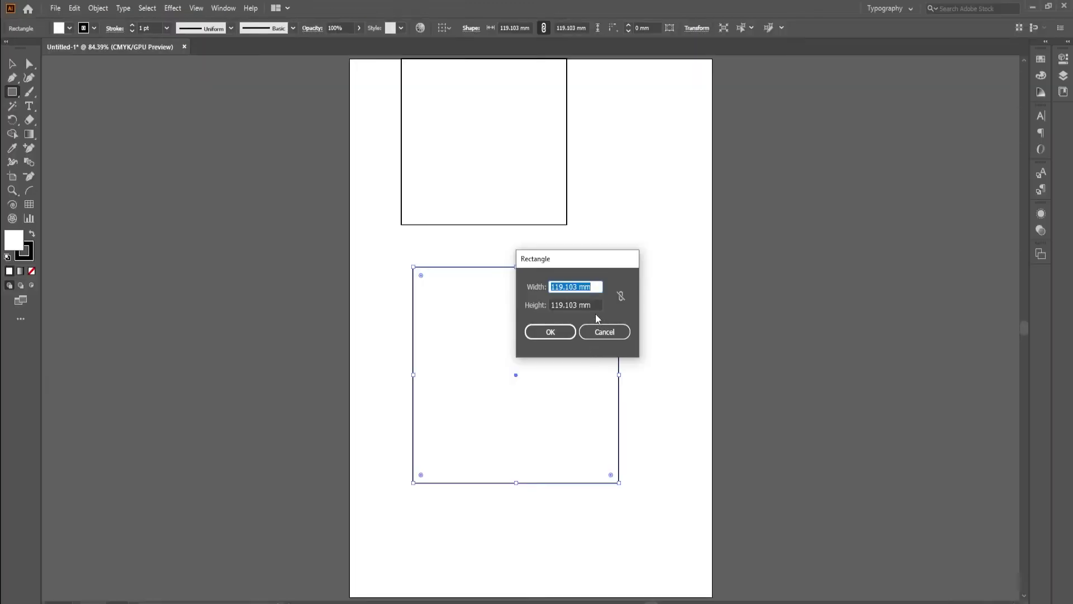
{"action": "key", "text": "BackSpace"}
{"action": "type", "text": "5"}
{"action": "left_click", "coordinate": [580, 304]}
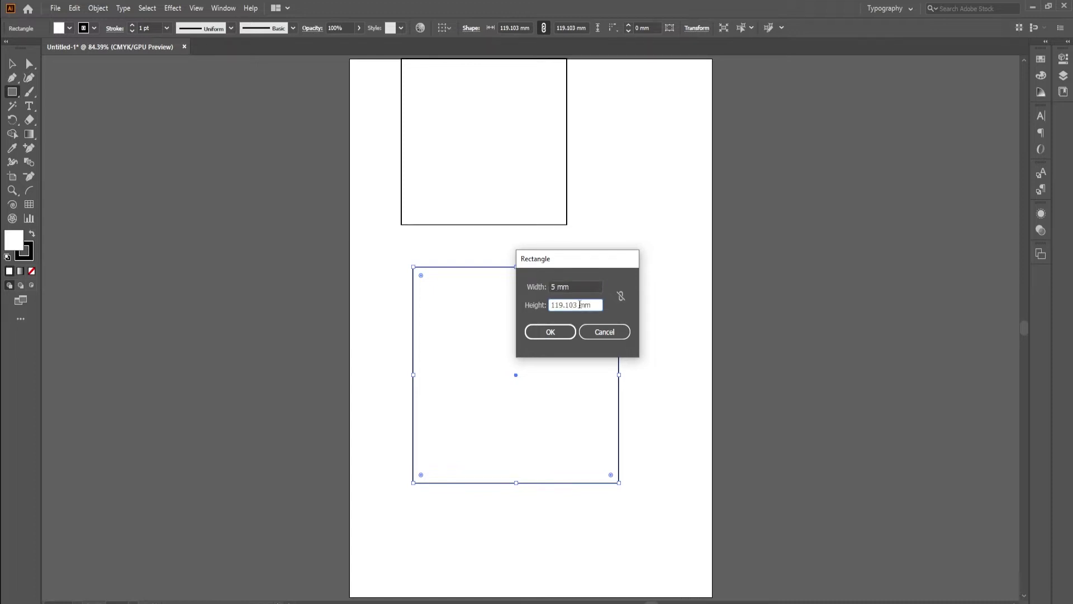
{"action": "triple_click", "coordinate": [596, 305]}
{"action": "key", "text": "BackSpace"}
{"action": "key", "text": "Return"}
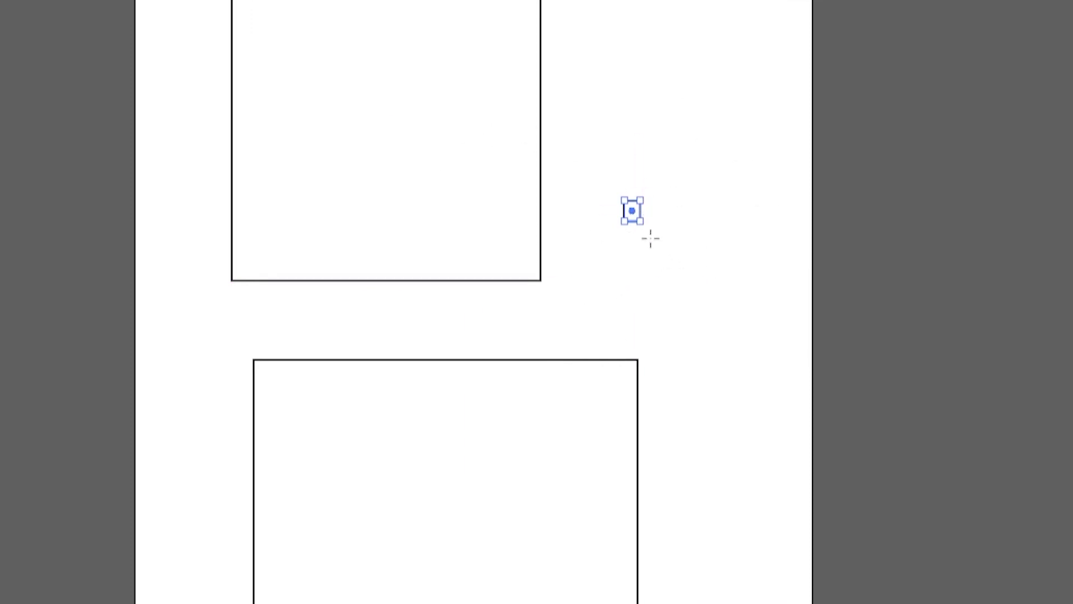
Enlarge the small rectangle, then undo all the trial shapes so the artboard is blank.
{"action": "left_click_drag", "start_coordinate": [642, 200], "coordinate": [785, 91]}
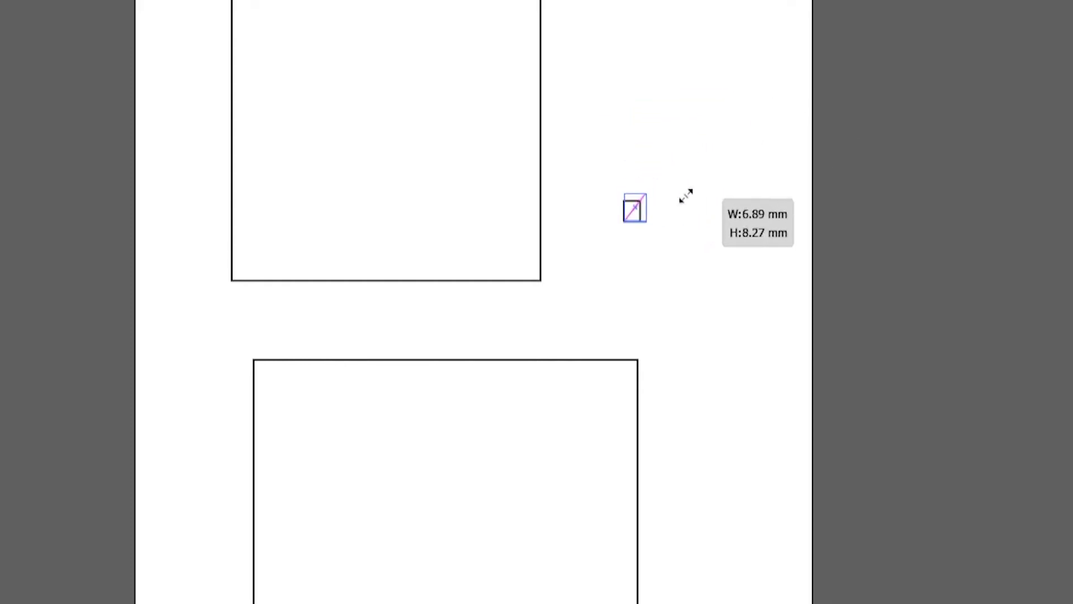
{"action": "left_click_drag", "start_coordinate": [784, 95], "coordinate": [830, 24]}
{"action": "left_click", "coordinate": [619, 295]}
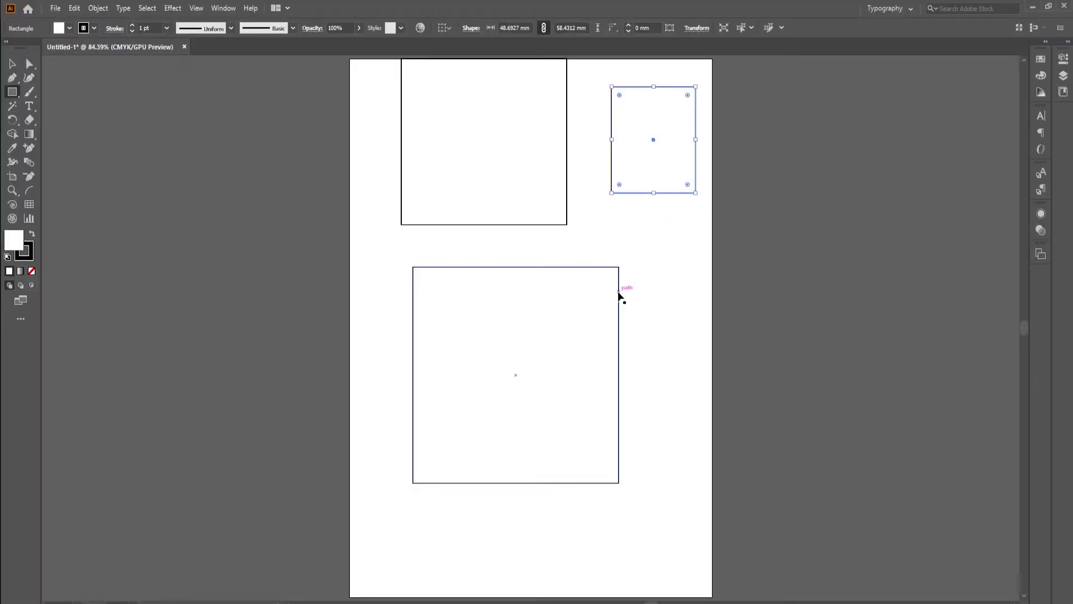
{"action": "key", "text": "ctrl+z"}
{"action": "key", "text": "ctrl+z"}
{"action": "key", "text": "ctrl+z"}
{"action": "key", "text": "ctrl+z"}
{"action": "key", "text": "ctrl+z"}
{"action": "key", "text": "ctrl+z"}
{"action": "key", "text": "ctrl+z"}
{"action": "key", "text": "ctrl+z"}
{"action": "key", "text": "ctrl+z"}
{"action": "key", "text": "ctrl+z"}
{"action": "key", "text": "ctrl+z"}
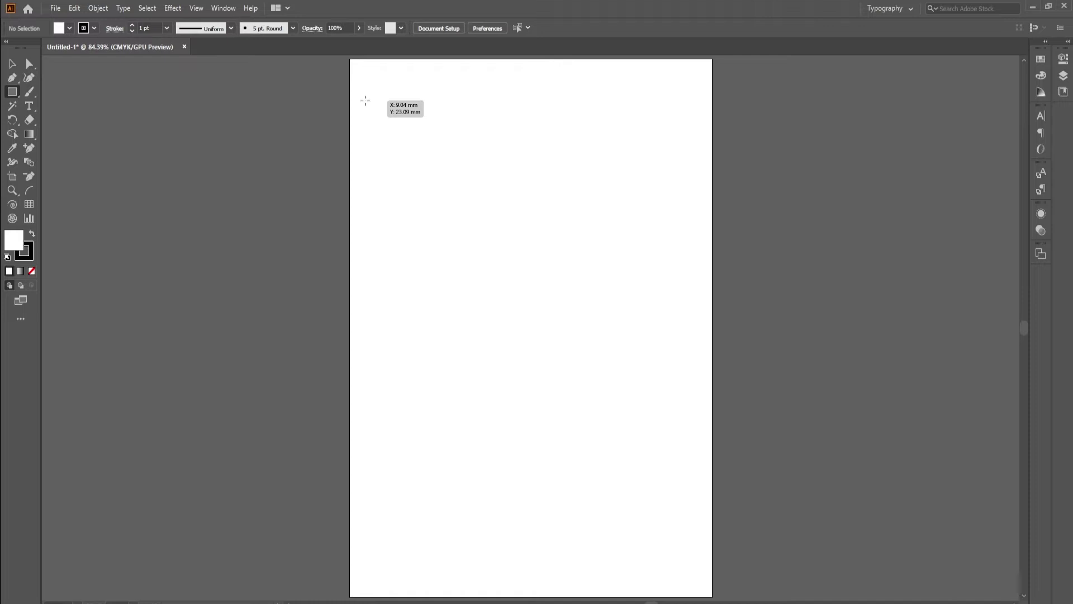
Draw a 26.86 mm square at top-left, copy it rightward, and repeat for six squares.
{"action": "left_click_drag", "start_coordinate": [370, 73], "coordinate": [416, 109]}
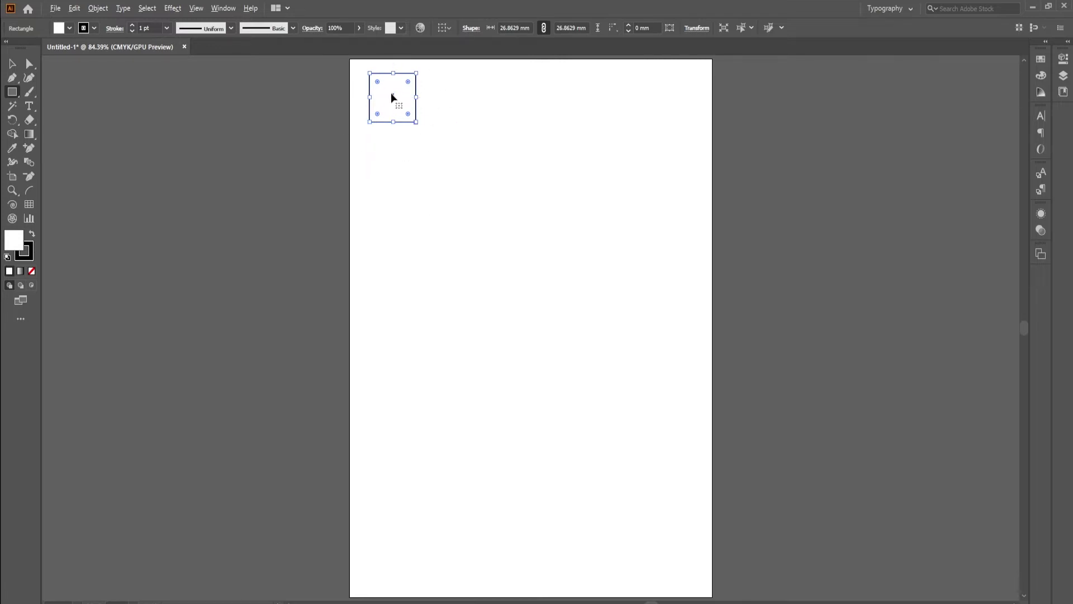
{"action": "left_click_drag", "start_coordinate": [393, 99], "coordinate": [448, 101]}
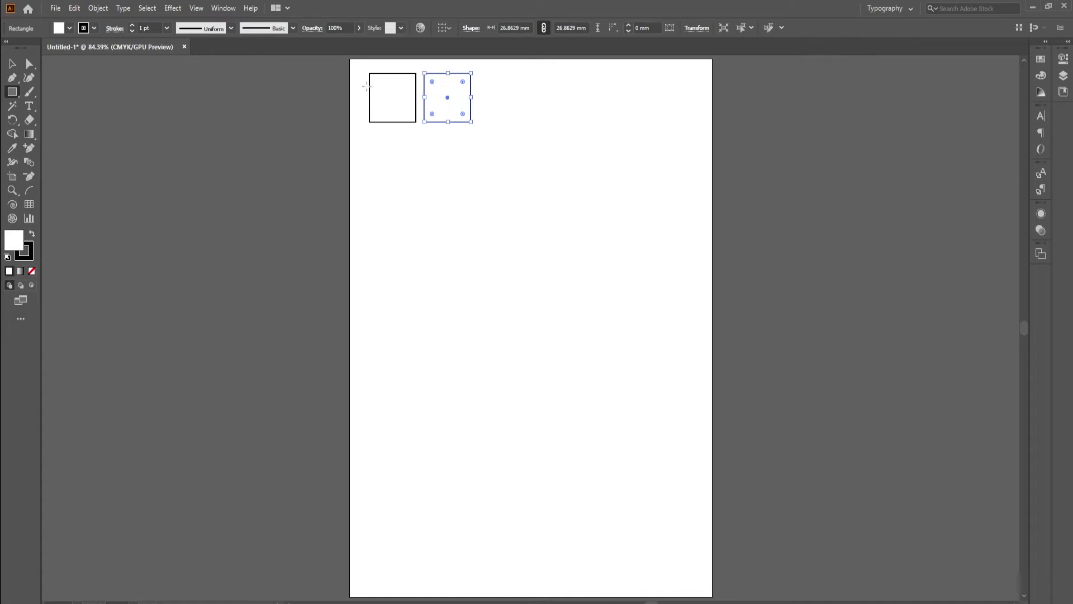
{"action": "key", "text": "ctrl+d"}
{"action": "key", "text": "ctrl+d"}
{"action": "key", "text": "ctrl+d"}
{"action": "key", "text": "ctrl+d"}
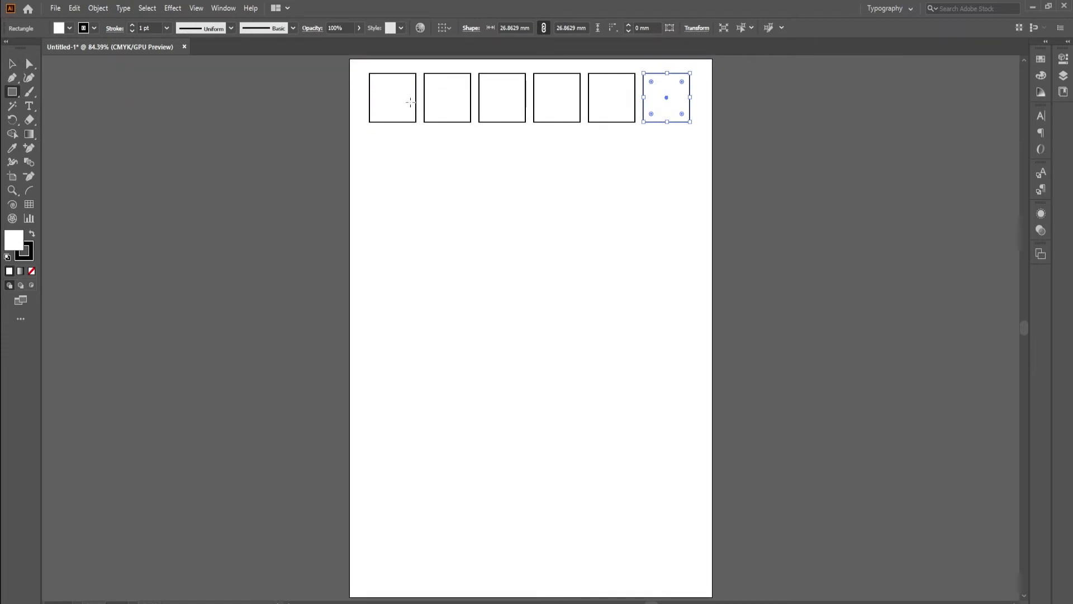
Duplicate the six-square row downward with Ctrl+D into eight rows, removing the extra row.
{"action": "left_click", "coordinate": [13, 65]}
{"action": "left_click_drag", "start_coordinate": [358, 67], "coordinate": [662, 144]}
{"action": "left_click_drag", "start_coordinate": [509, 108], "coordinate": [508, 168]}
{"action": "key", "text": "ctrl+shift+g"}
{"action": "key", "text": "ctrl+d"}
{"action": "key", "text": "ctrl+d"}
{"action": "key", "text": "ctrl+d"}
{"action": "key", "text": "ctrl+d"}
{"action": "key", "text": "ctrl+d"}
{"action": "key", "text": "ctrl+d"}
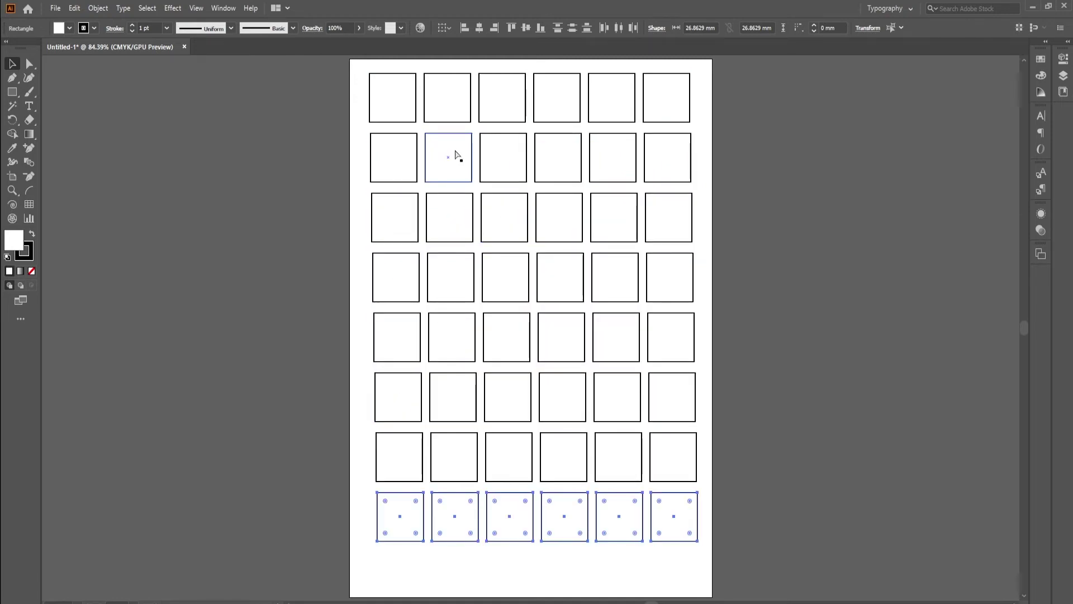
{"action": "key", "text": "ctrl+d"}
{"action": "key", "text": "ctrl+z"}
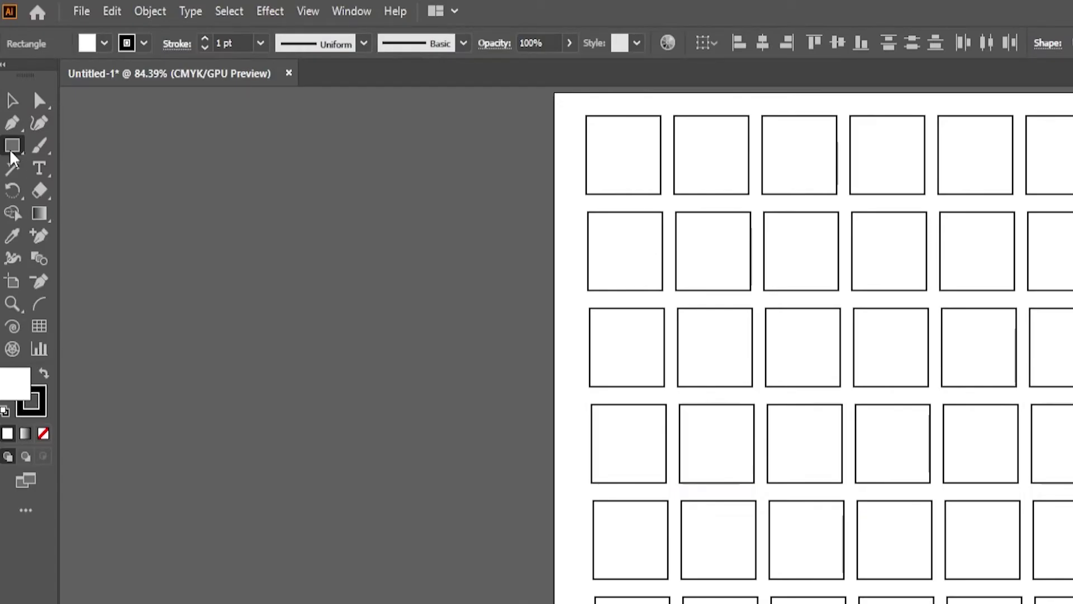
{"action": "left_click", "coordinate": [12, 91]}
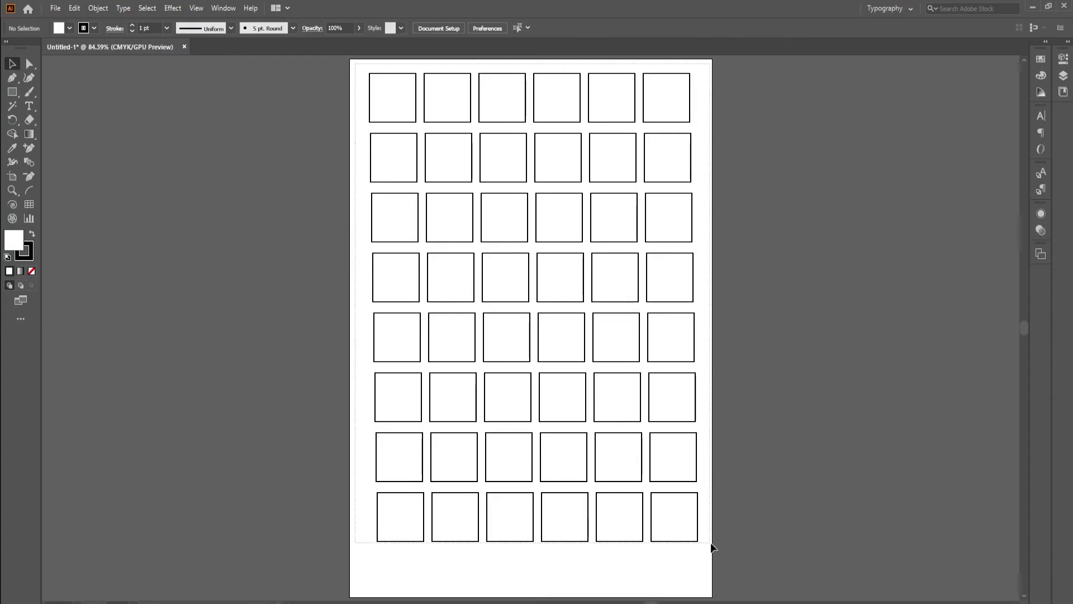
Select all 48 squares and make Stroke the active colour to edit.
{"action": "key", "text": "ctrl+a"}
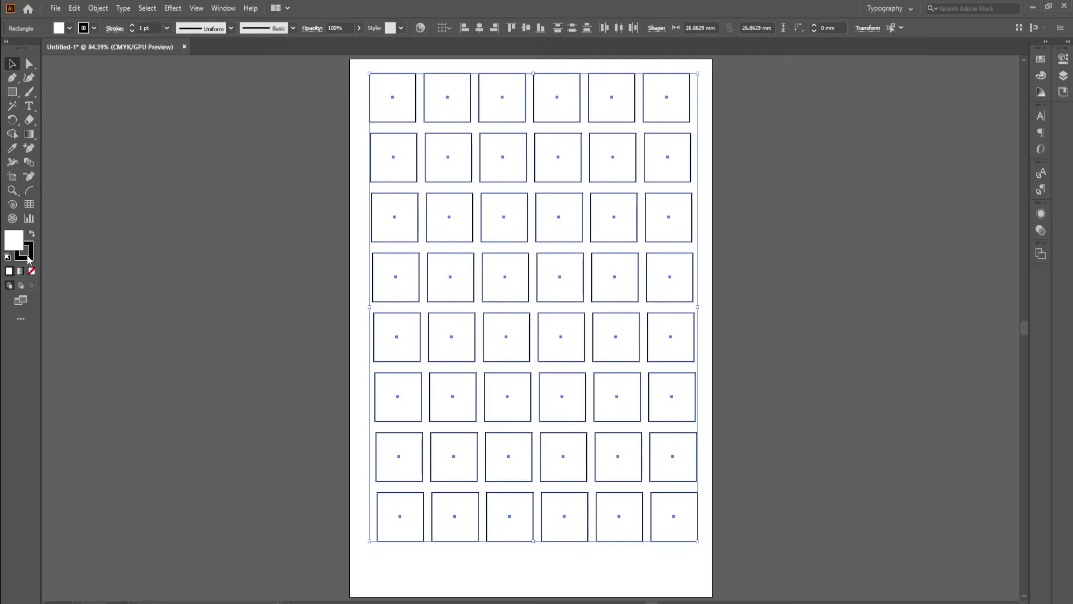
{"action": "left_click", "coordinate": [27, 256]}
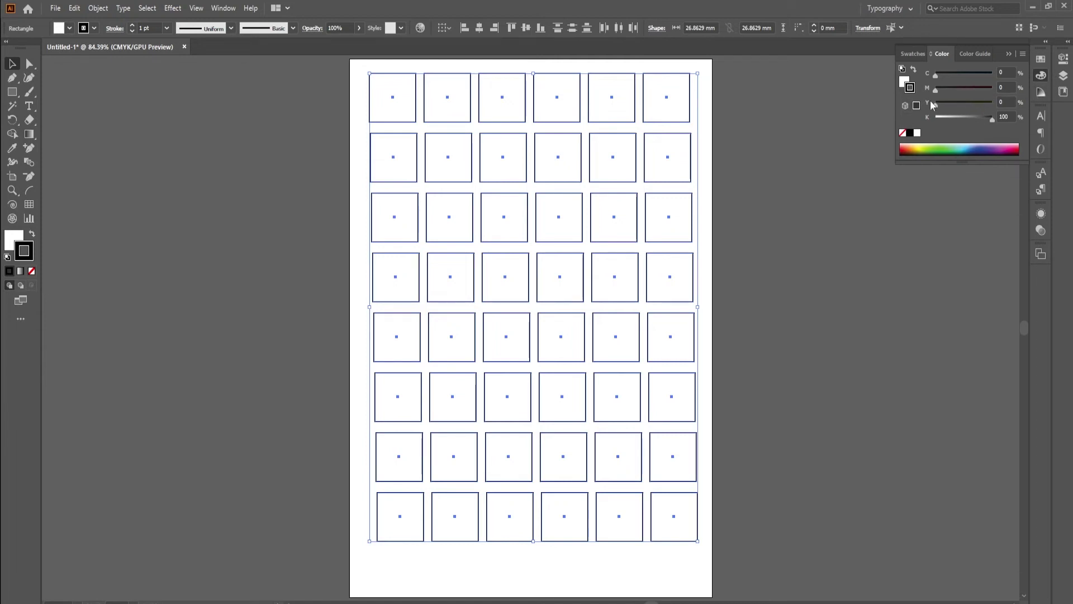
Browse the Color panel's swatches, colour guide and slider views.
{"action": "left_click", "coordinate": [915, 53]}
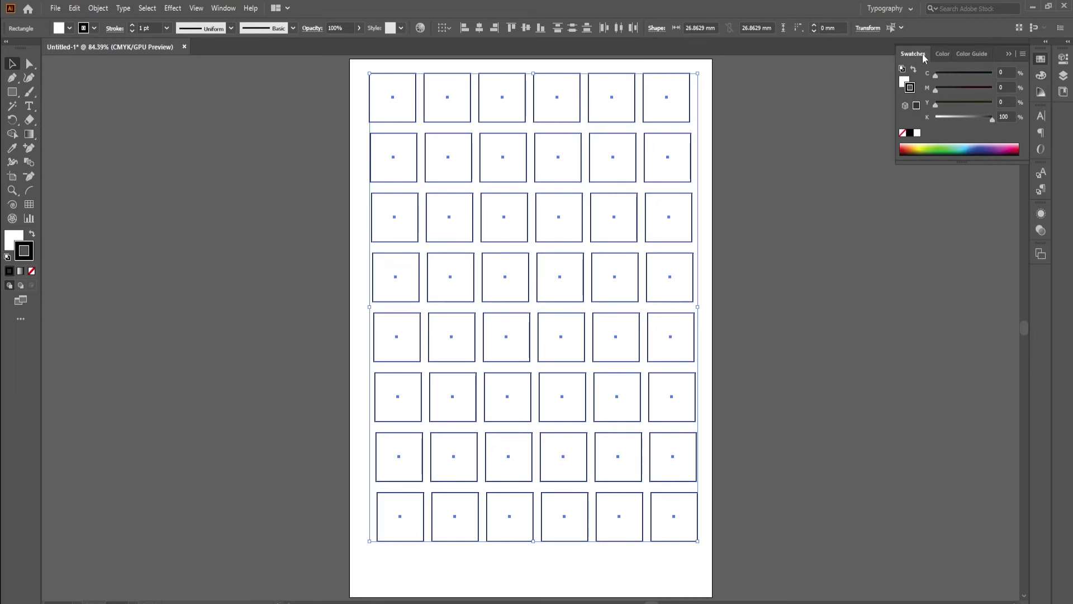
{"action": "left_click", "coordinate": [965, 53]}
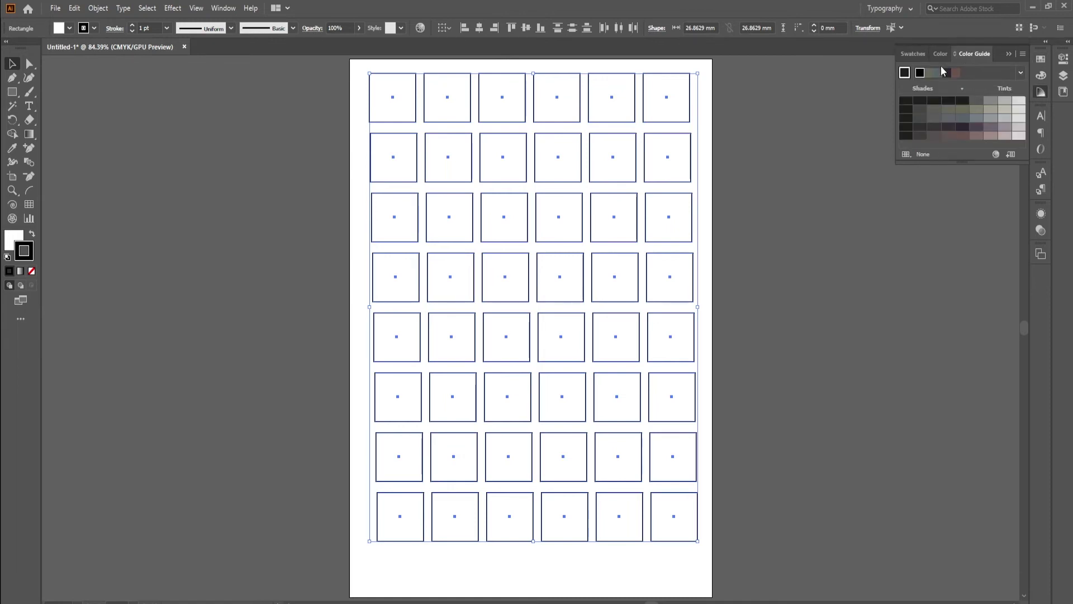
{"action": "left_click", "coordinate": [941, 53]}
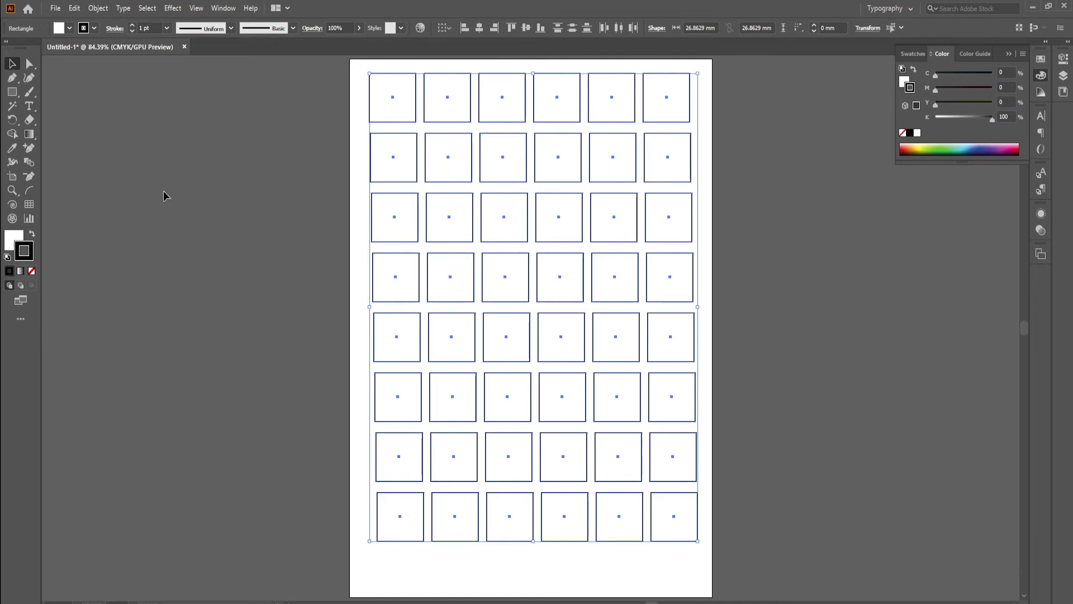
Set the grid's stroke colour to orange-red C94A18 in the Color Picker, then deselect.
{"action": "double_click", "coordinate": [29, 255]}
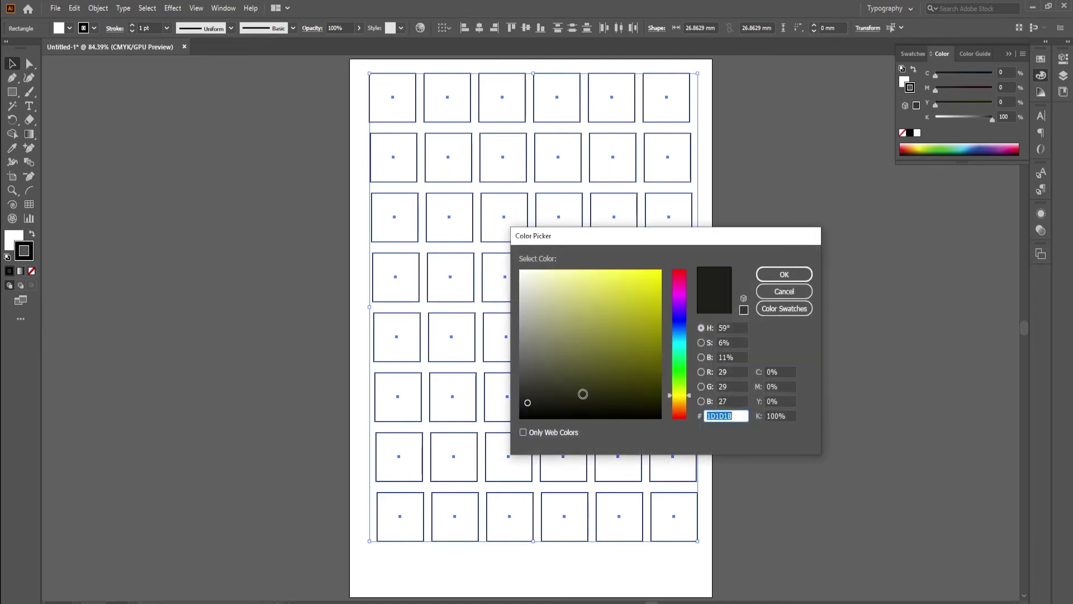
{"action": "left_click", "coordinate": [585, 355]}
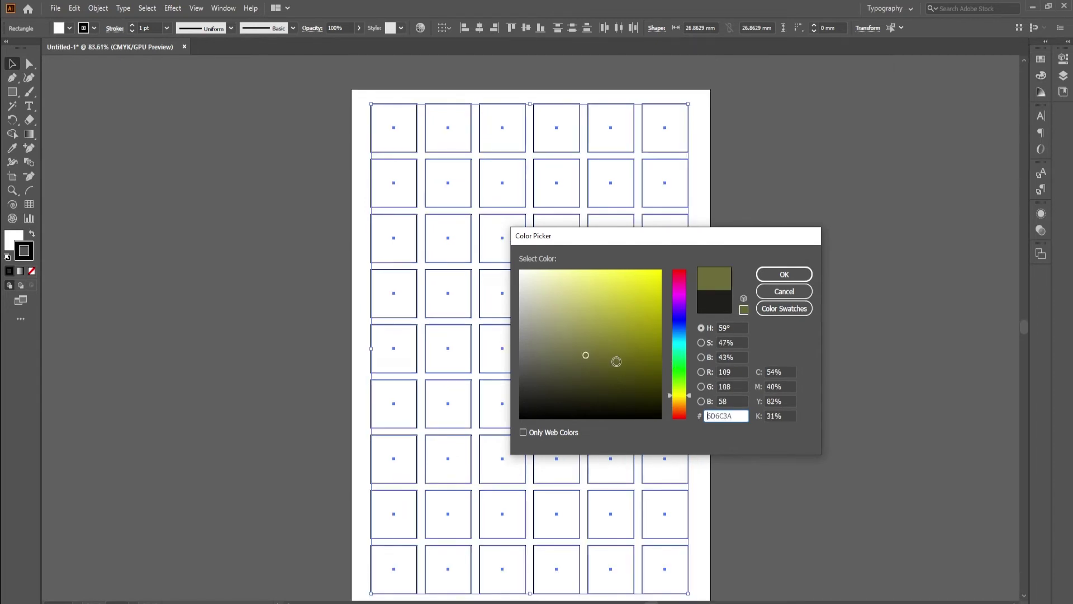
{"action": "left_click_drag", "start_coordinate": [672, 392], "coordinate": [673, 414]}
{"action": "left_click_drag", "start_coordinate": [641, 381], "coordinate": [645, 300]}
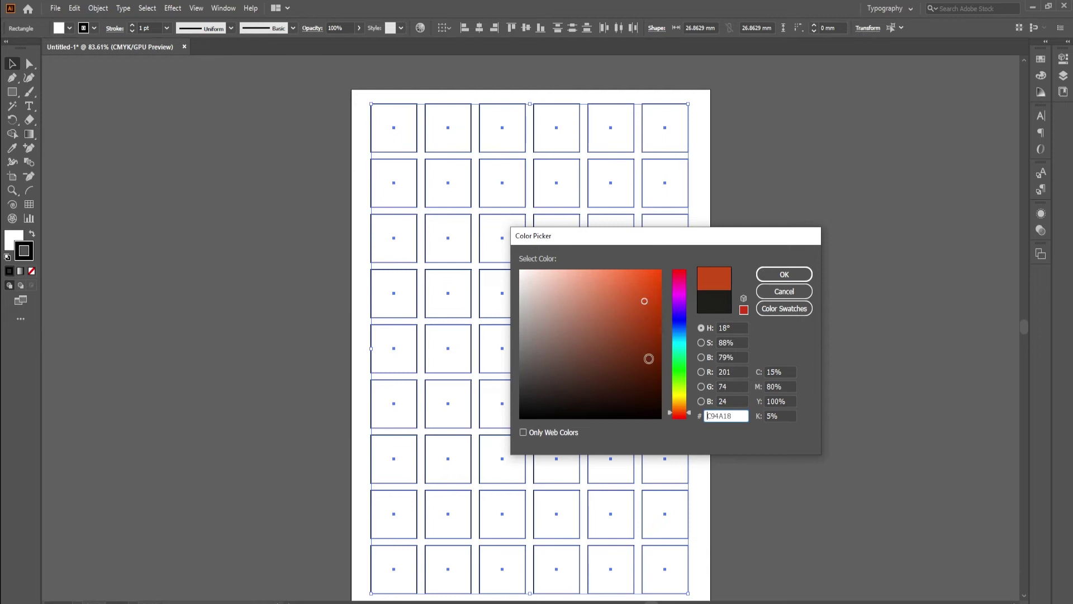
{"action": "left_click", "coordinate": [782, 275]}
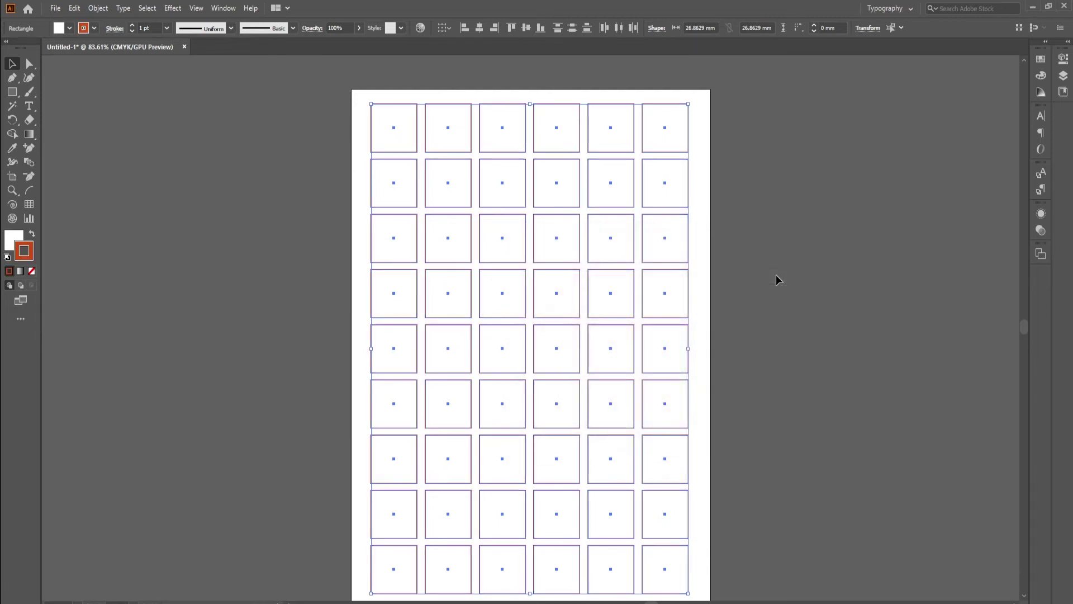
{"action": "left_click", "coordinate": [700, 314]}
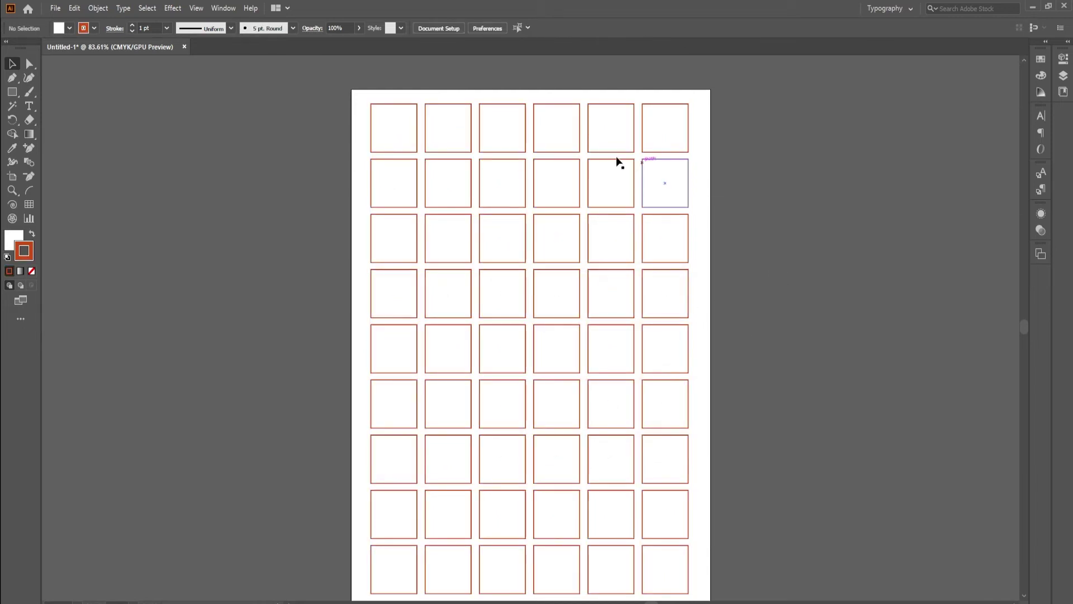
Try selecting two squares in column four, then clear the selection and scroll up.
{"action": "left_click", "coordinate": [556, 349]}
{"action": "left_click", "coordinate": [557, 403], "text": "shift"}
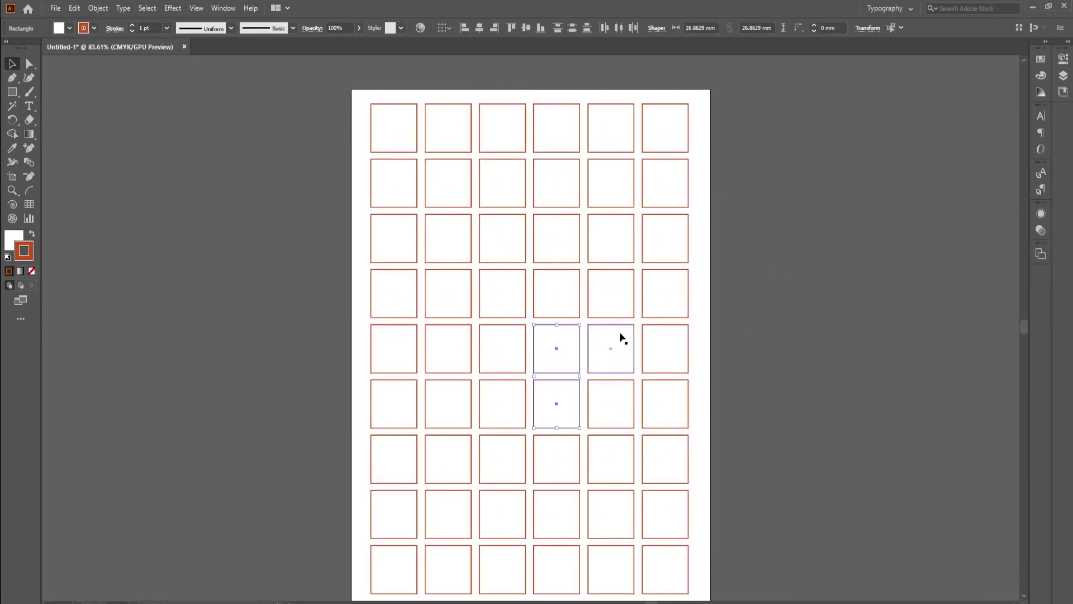
{"action": "left_click", "coordinate": [706, 365]}
{"action": "scroll", "coordinate": [619, 276], "scroll_direction": "up", "scroll_amount": 1}
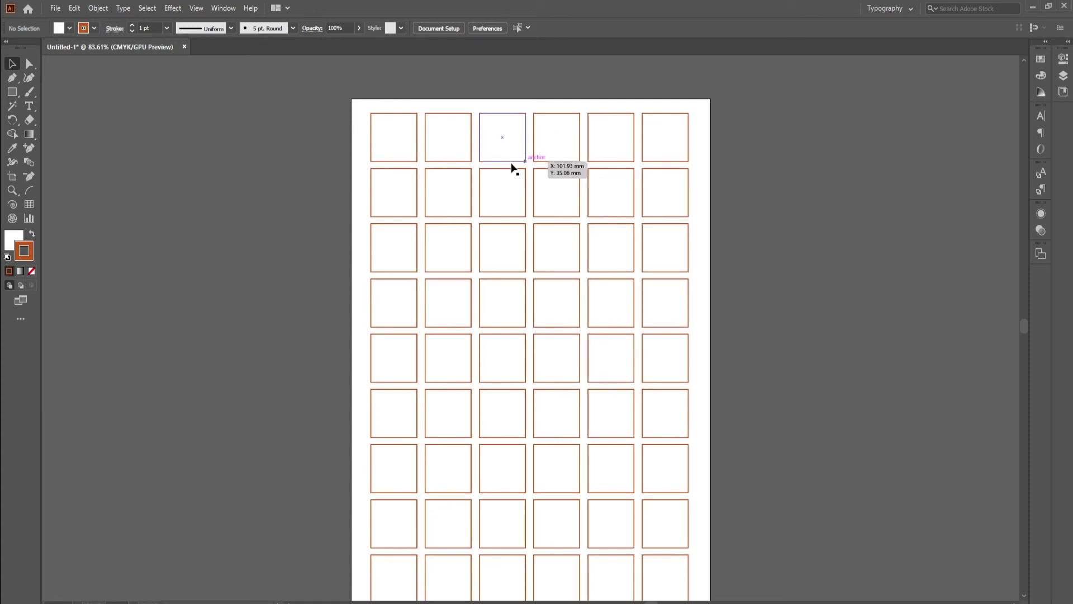
Select seven squares: row1 col1, row2 cols 3-4, row3 col4, row5 col3, row6 cols 2 and 5.
{"action": "left_click", "coordinate": [403, 146]}
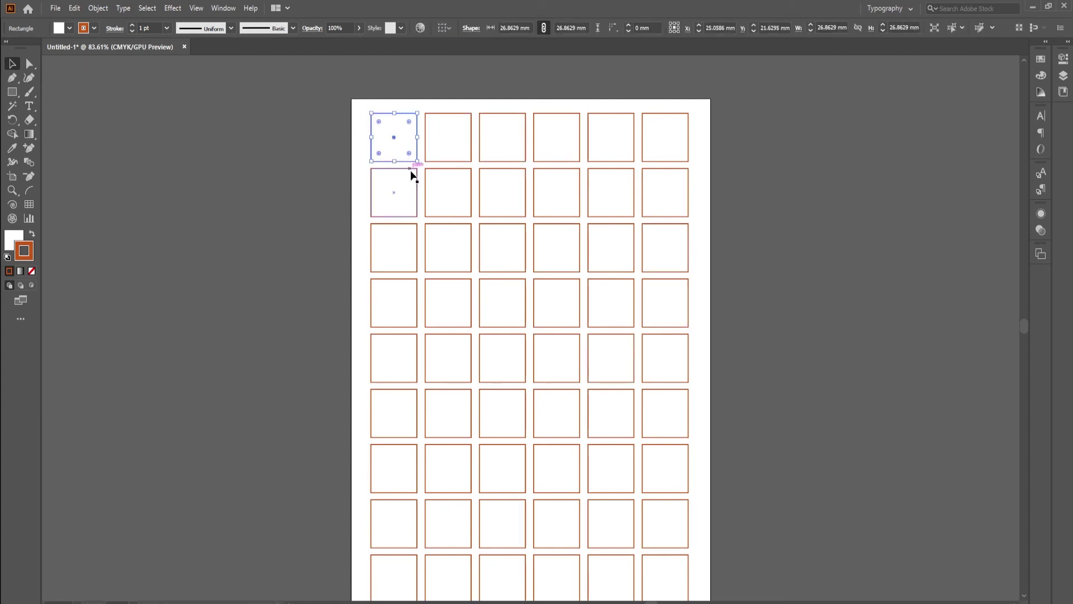
{"action": "left_click", "coordinate": [508, 196], "text": "shift"}
{"action": "left_click", "coordinate": [558, 197], "text": "shift"}
{"action": "left_click", "coordinate": [565, 266], "text": "shift"}
{"action": "left_click", "coordinate": [502, 369], "text": "shift"}
{"action": "left_click", "coordinate": [459, 433], "text": "shift"}
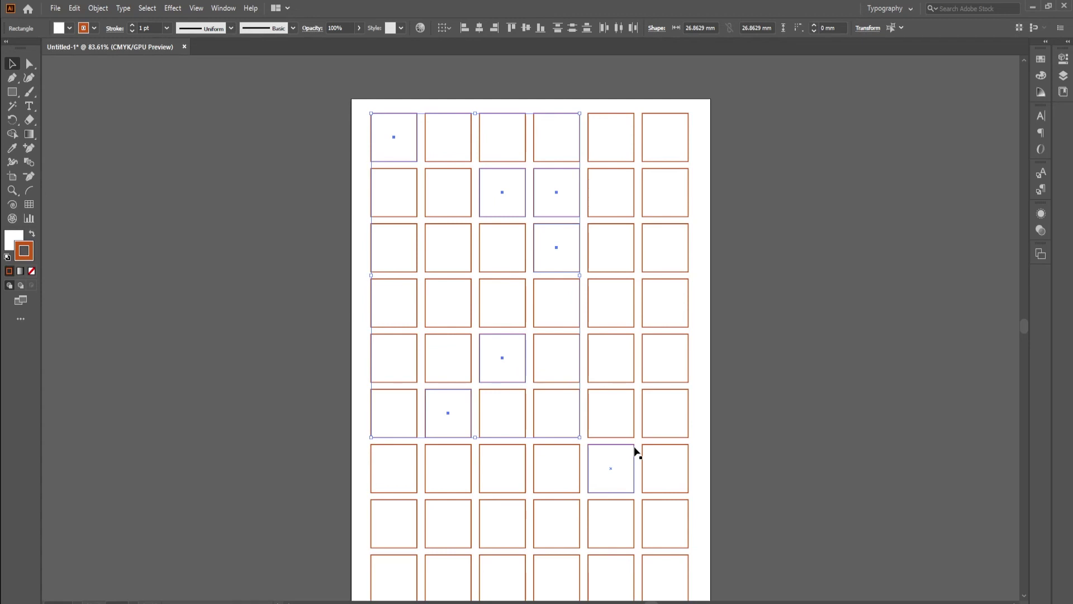
{"action": "left_click", "coordinate": [626, 430], "text": "shift"}
Fill the seven selected squares with mint green using the Color Picker.
{"action": "double_click", "coordinate": [9, 241]}
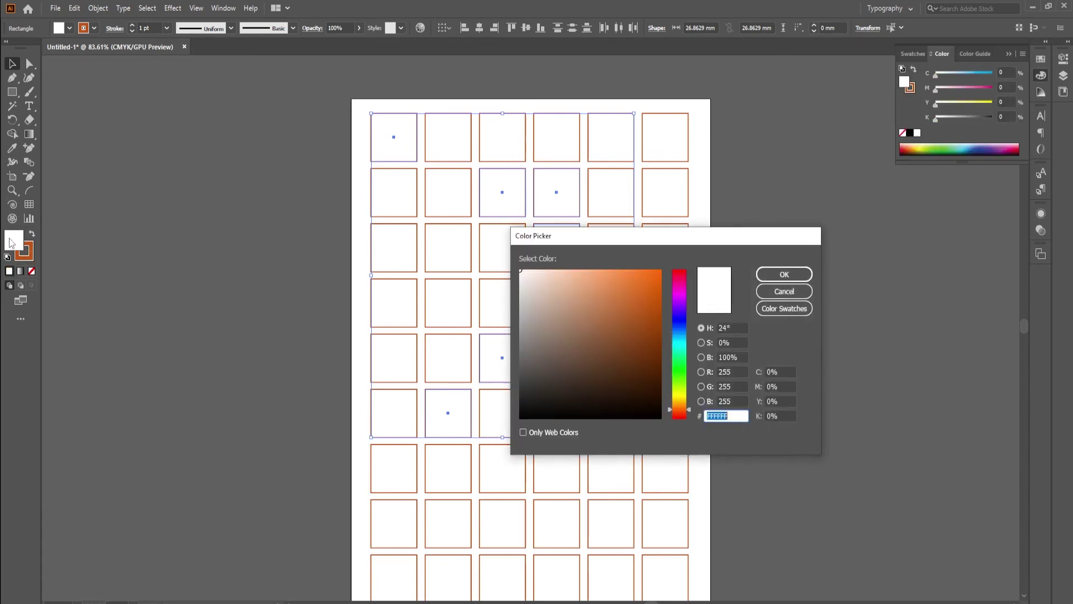
{"action": "mouse_move", "coordinate": [681, 375]}
{"action": "left_mouse_down"}
{"action": "mouse_move", "coordinate": [682, 355]}
{"action": "mouse_move", "coordinate": [633, 309]}
{"action": "mouse_move", "coordinate": [655, 278]}
{"action": "left_mouse_up"}
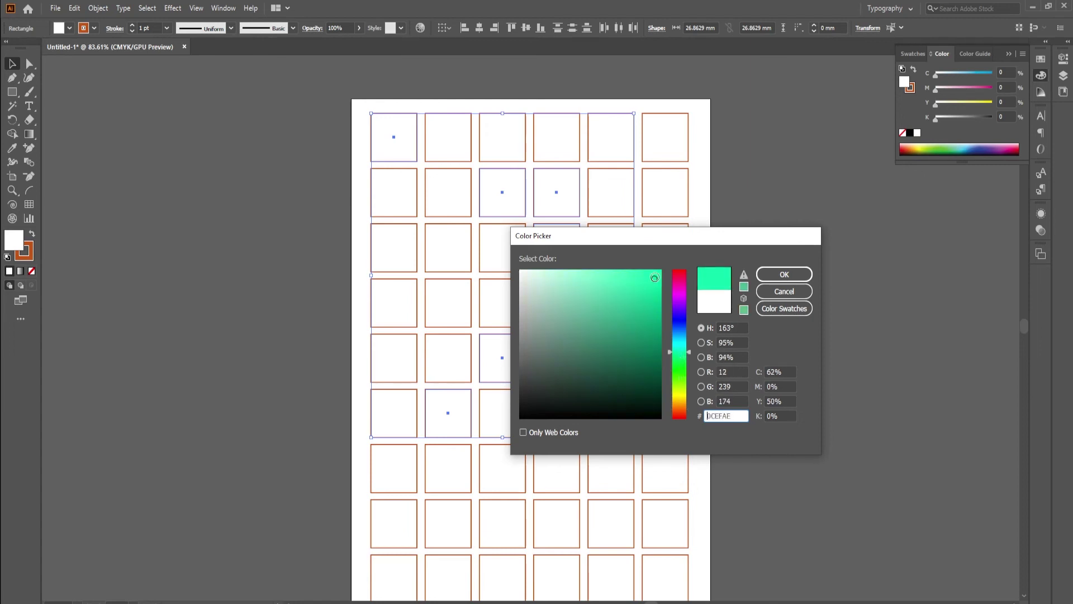
{"action": "left_click", "coordinate": [774, 276]}
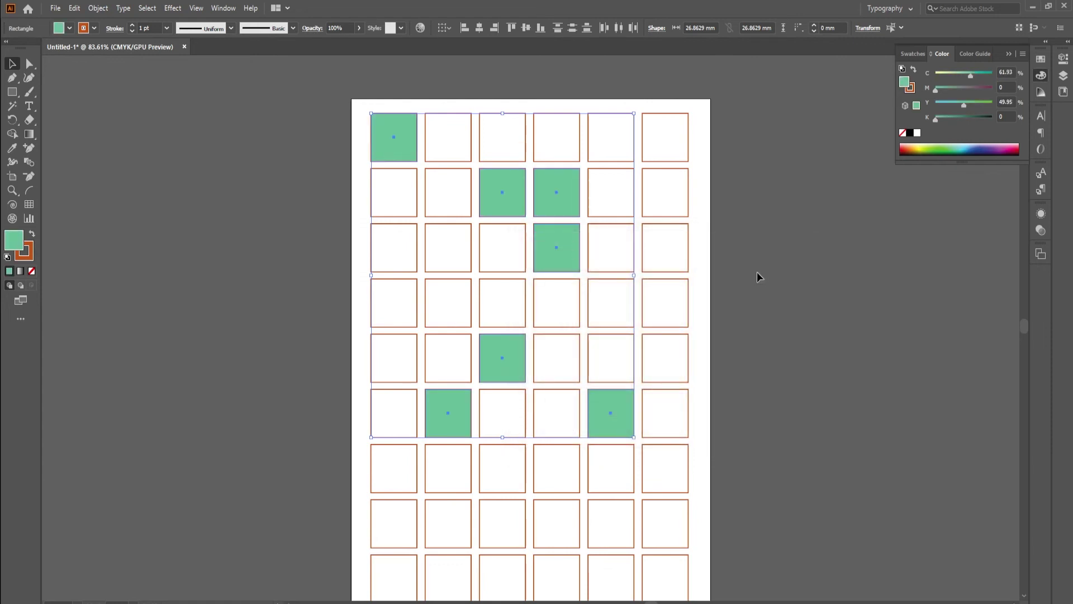
Deselect and scroll the grid to review the scattered green squares.
{"action": "left_click", "coordinate": [699, 273]}
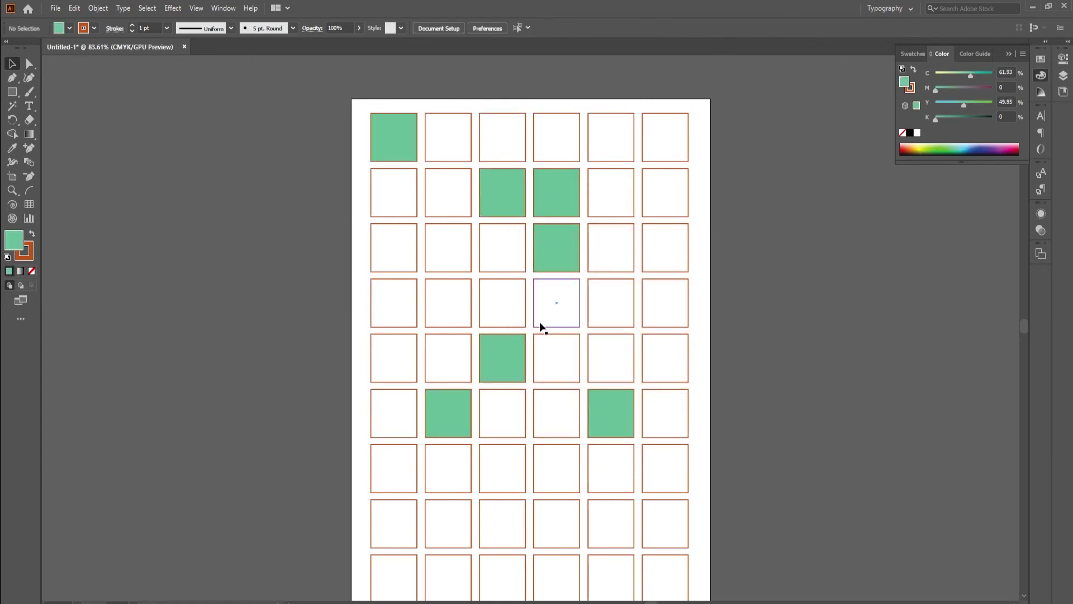
{"action": "scroll", "coordinate": [542, 323], "scroll_direction": "down", "scroll_amount": 2}
{"action": "scroll", "coordinate": [548, 331], "scroll_direction": "up", "scroll_amount": 3}
{"action": "scroll", "coordinate": [551, 333], "scroll_direction": "up", "scroll_amount": 2}
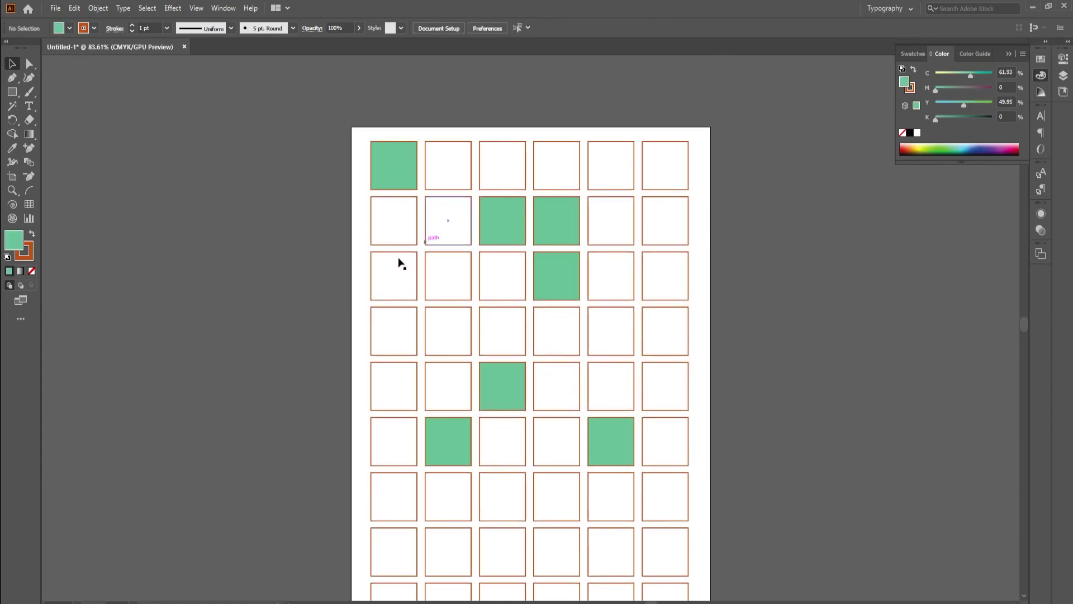
{"action": "scroll", "coordinate": [581, 331], "scroll_direction": "down", "scroll_amount": 1}
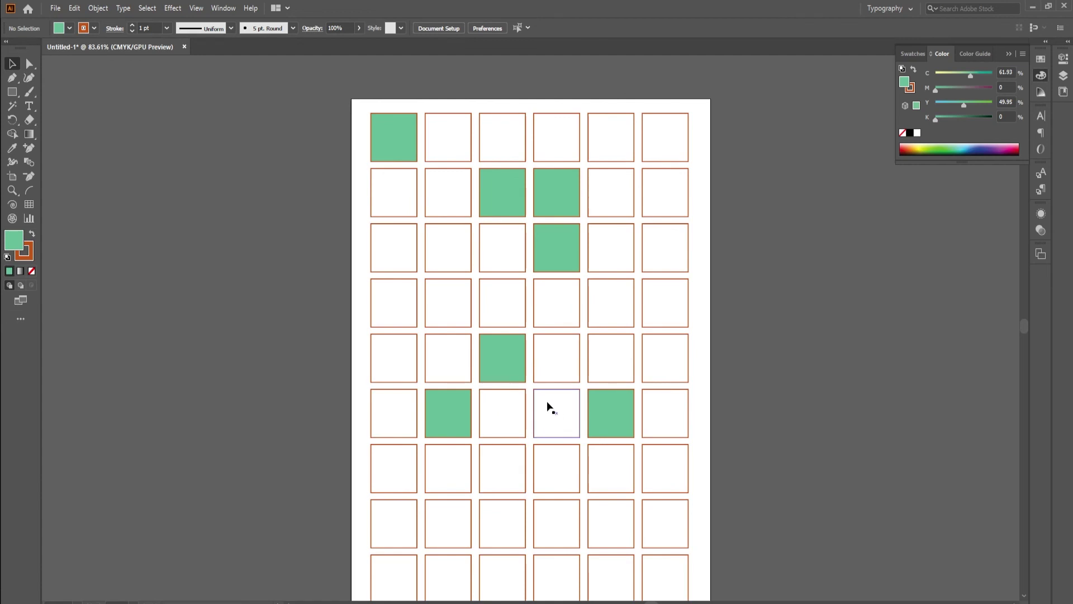
{"action": "scroll", "coordinate": [548, 405], "scroll_direction": "down", "scroll_amount": 1}
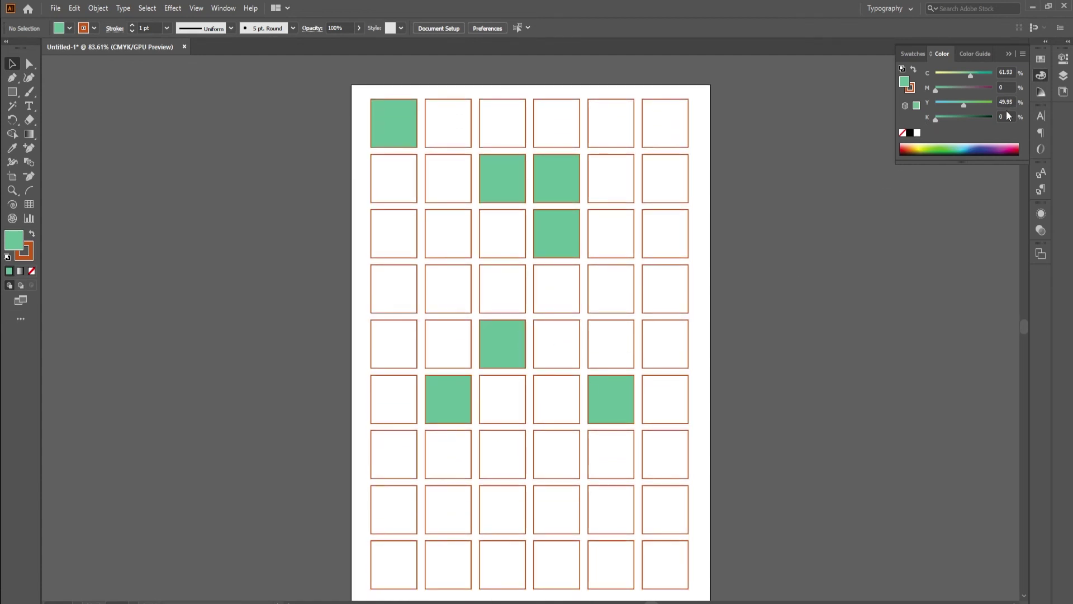
{"action": "left_click", "coordinate": [914, 54]}
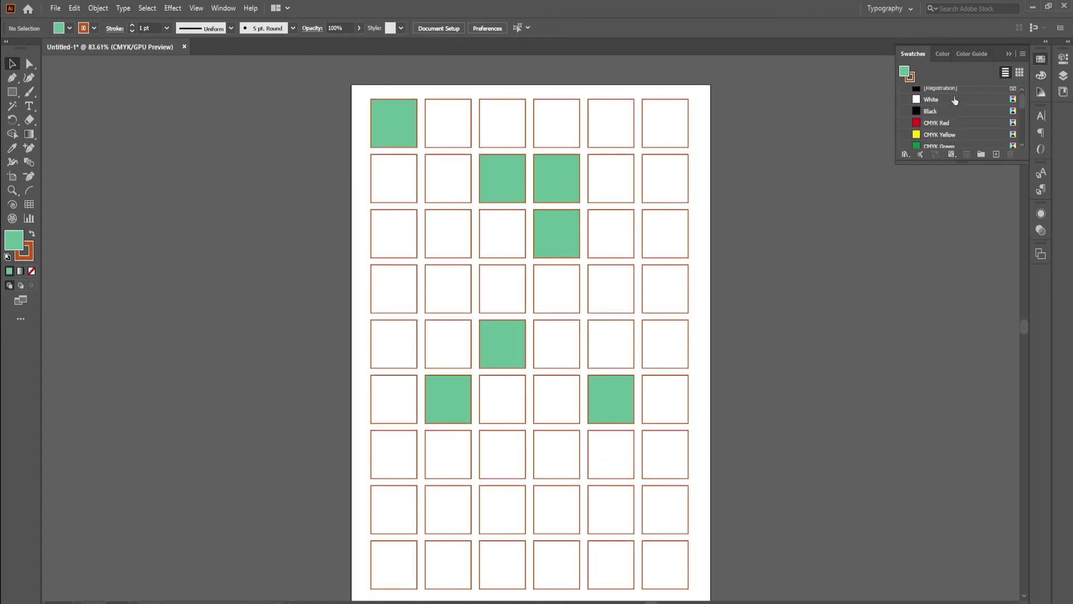
{"action": "scroll", "coordinate": [953, 124], "scroll_direction": "down", "scroll_amount": 3}
{"action": "scroll", "coordinate": [952, 124], "scroll_direction": "down", "scroll_amount": 3}
{"action": "scroll", "coordinate": [953, 125], "scroll_direction": "down", "scroll_amount": 3}
{"action": "scroll", "coordinate": [953, 124], "scroll_direction": "down", "scroll_amount": 3}
{"action": "scroll", "coordinate": [953, 124], "scroll_direction": "up", "scroll_amount": 2}
{"action": "scroll", "coordinate": [953, 124], "scroll_direction": "up", "scroll_amount": 2}
{"action": "scroll", "coordinate": [953, 124], "scroll_direction": "up", "scroll_amount": 2}
{"action": "scroll", "coordinate": [954, 125], "scroll_direction": "up", "scroll_amount": 2}
{"action": "scroll", "coordinate": [953, 122], "scroll_direction": "up", "scroll_amount": 2}
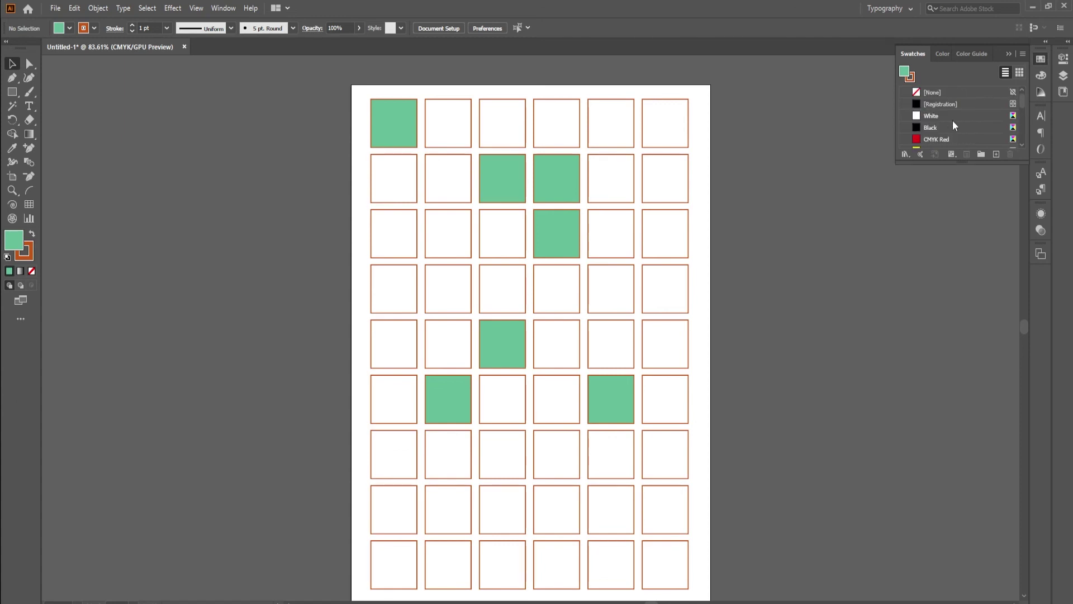
{"action": "left_click", "coordinate": [975, 52]}
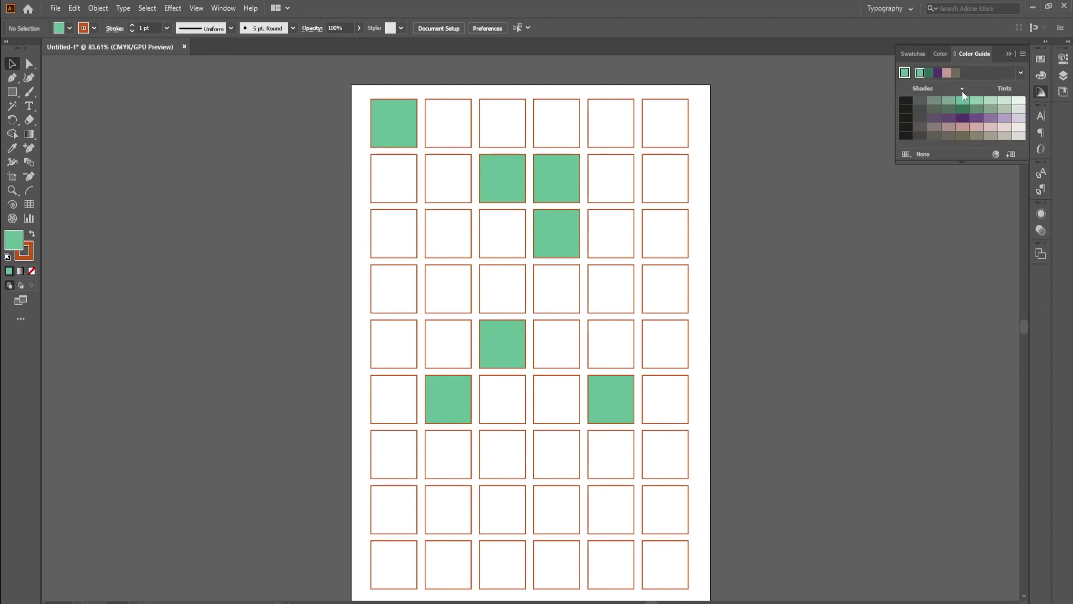